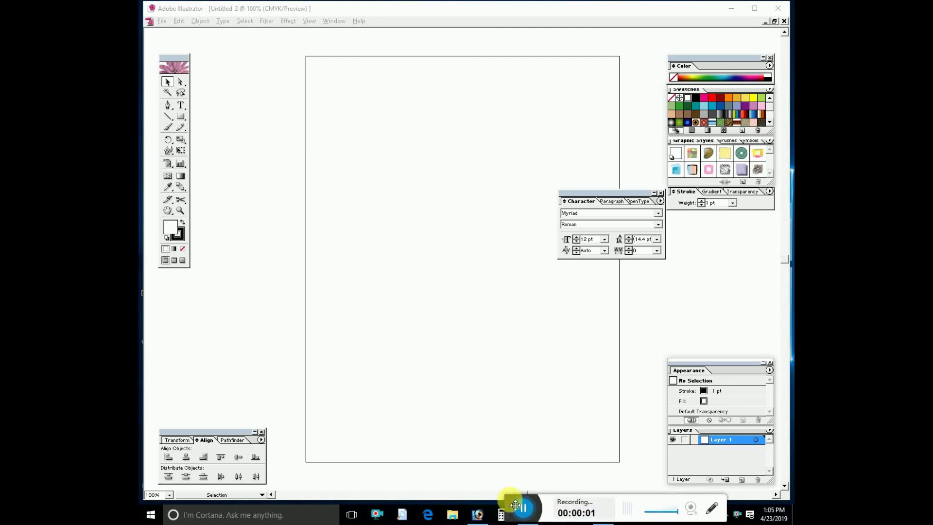
Draw a circle with no stroke, fill it darker orange, and nudge it into position
{"action": "left_click_drag", "start_coordinate": [180, 117], "coordinate": [214, 120]}
{"action": "left_click_drag", "start_coordinate": [360, 127], "coordinate": [507, 271]}
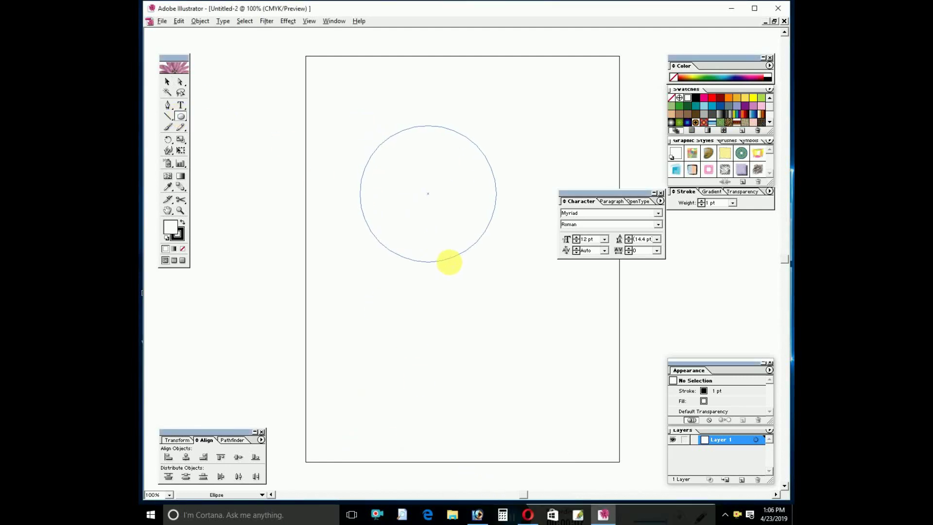
{"action": "left_click", "coordinate": [754, 105]}
{"action": "left_click_drag", "start_coordinate": [182, 248], "coordinate": [177, 234]}
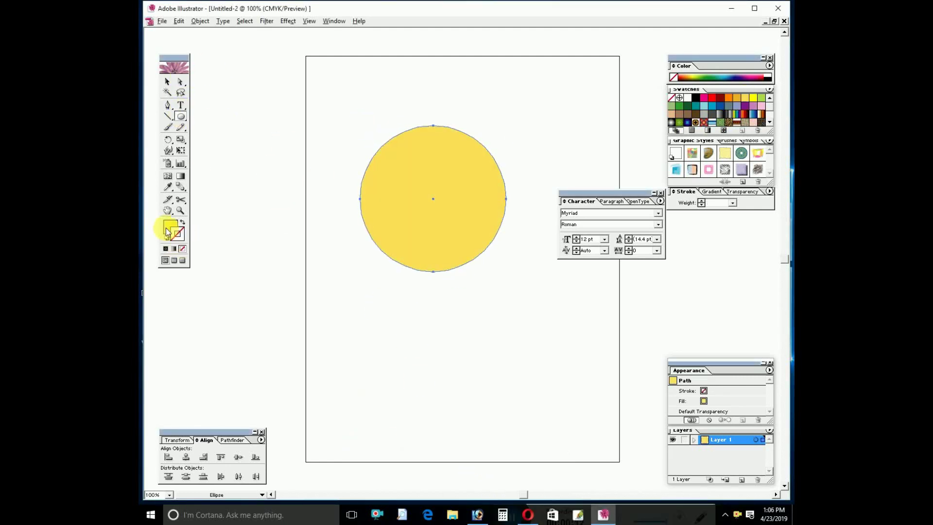
{"action": "left_click", "coordinate": [167, 82]}
{"action": "left_click", "coordinate": [451, 204]}
{"action": "left_click_drag", "start_coordinate": [451, 204], "coordinate": [454, 242]}
{"action": "left_click_drag", "start_coordinate": [604, 192], "coordinate": [715, 215]}
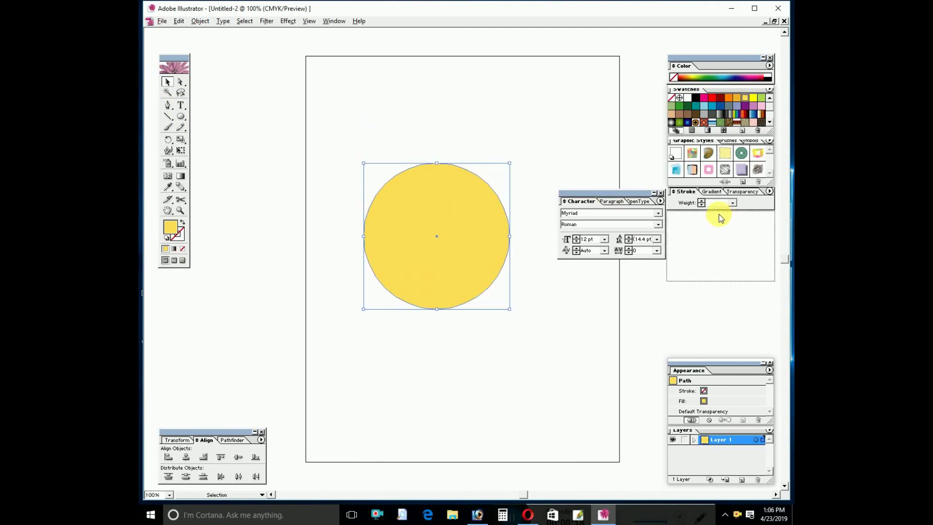
{"action": "left_click_drag", "start_coordinate": [498, 288], "coordinate": [516, 282]}
{"action": "left_click", "coordinate": [736, 98]}
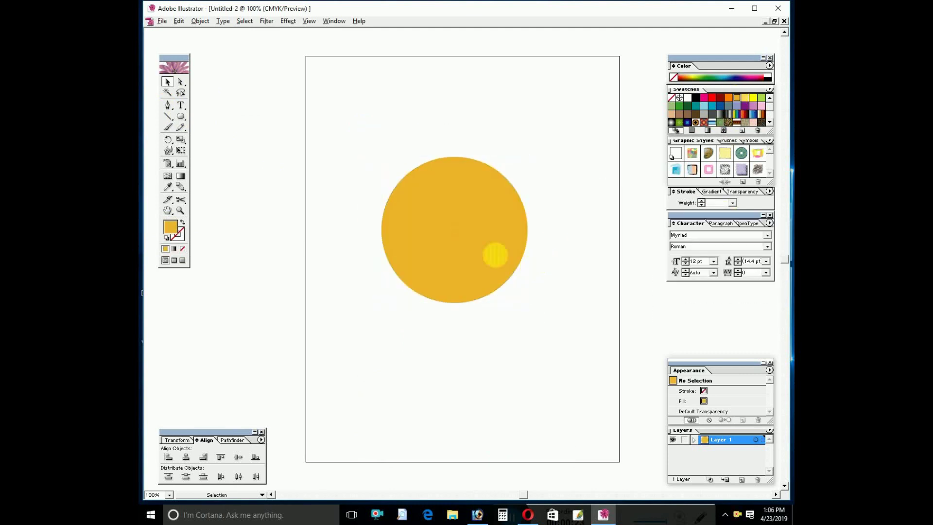
Add gradient mesh points to the circle and color one bright yellow
{"action": "left_click", "coordinate": [167, 176]}
{"action": "left_click", "coordinate": [423, 218]}
{"action": "left_click", "coordinate": [483, 217]}
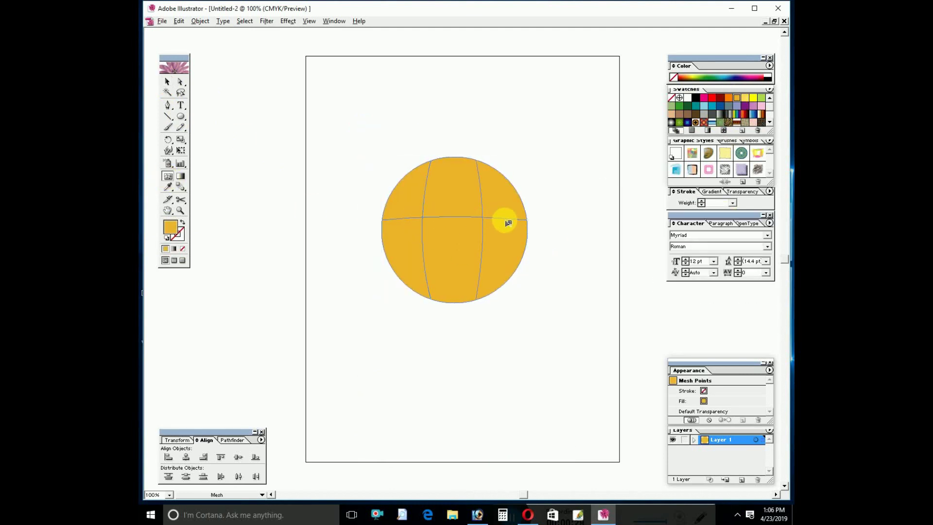
{"action": "left_click", "coordinate": [757, 99]}
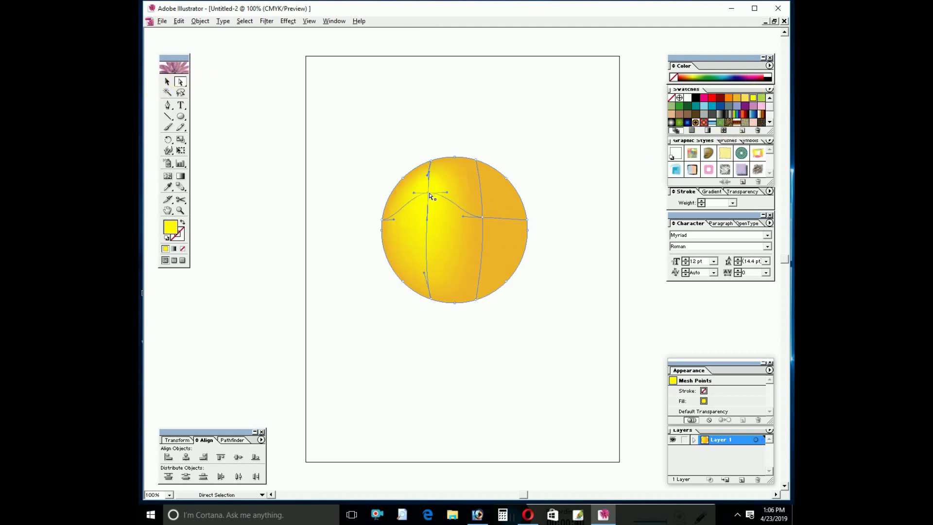
{"action": "left_click", "coordinate": [538, 272]}
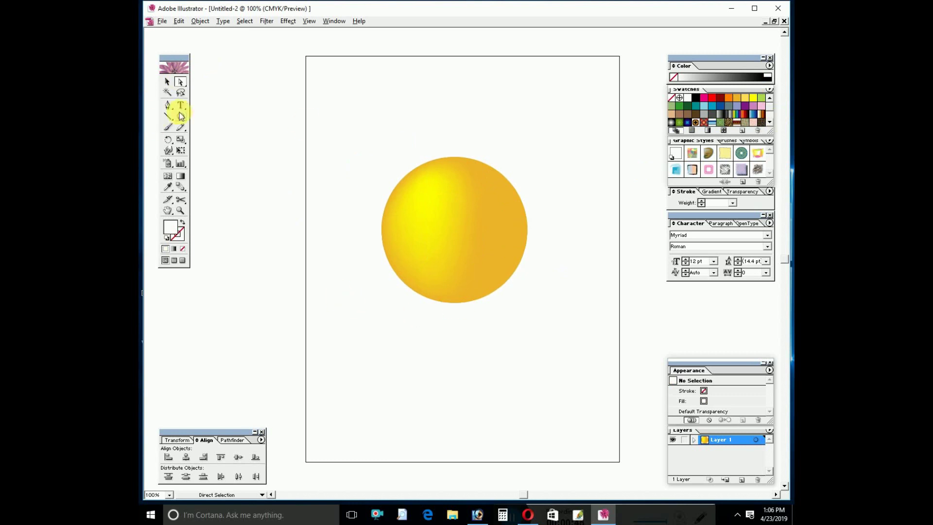
Cut a black crescent from two overlapping black circles using Pathfinder Minus Front
{"action": "mouse_move", "coordinate": [360, 329]}
{"action": "left_mouse_down"}
{"action": "mouse_move", "coordinate": [425, 394]}
{"action": "mouse_move", "coordinate": [387, 382]}
{"action": "mouse_move", "coordinate": [385, 393]}
{"action": "left_mouse_up"}
{"action": "left_click", "coordinate": [696, 97]}
{"action": "left_click", "coordinate": [168, 81]}
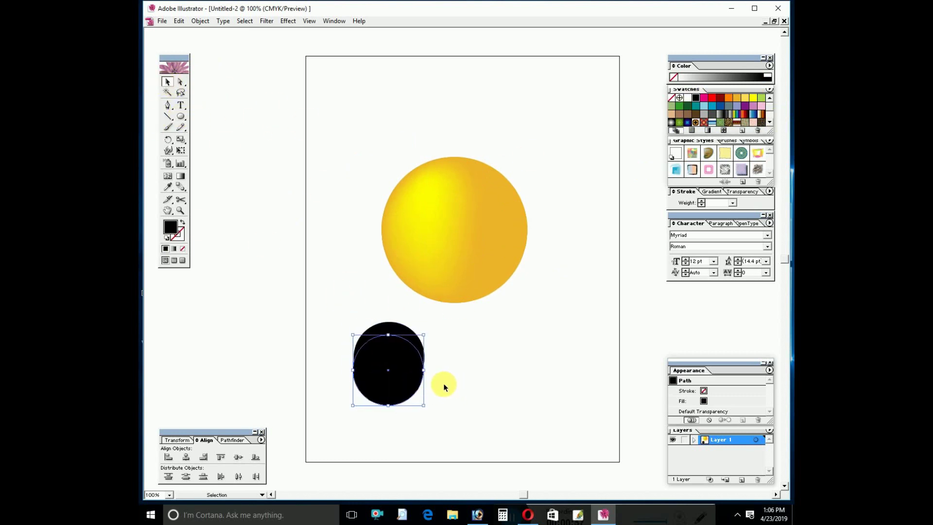
{"action": "left_click_drag", "start_coordinate": [442, 381], "coordinate": [269, 360]}
{"action": "left_click", "coordinate": [232, 440]}
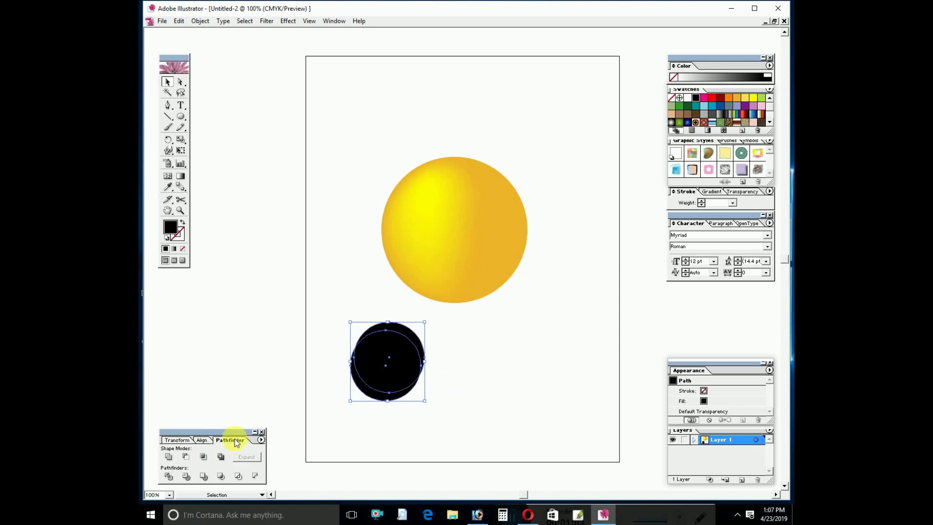
{"action": "left_click", "coordinate": [186, 457]}
{"action": "left_click", "coordinate": [420, 342]}
Trim the crescent's end with a tilted rectangle and release the compound path
{"action": "left_click_drag", "start_coordinate": [181, 119], "coordinate": [192, 117]}
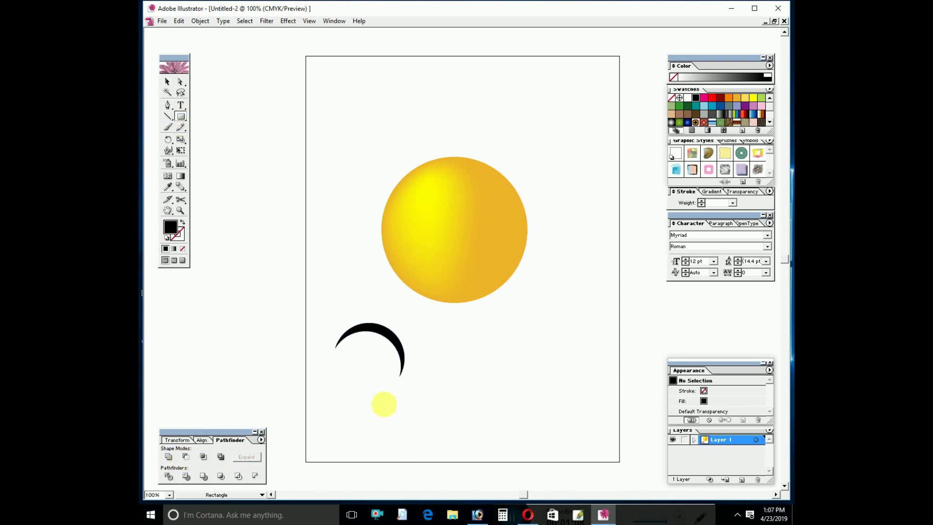
{"action": "mouse_move", "coordinate": [370, 359]}
{"action": "left_mouse_down"}
{"action": "mouse_move", "coordinate": [425, 392]}
{"action": "mouse_move", "coordinate": [432, 357]}
{"action": "left_mouse_up"}
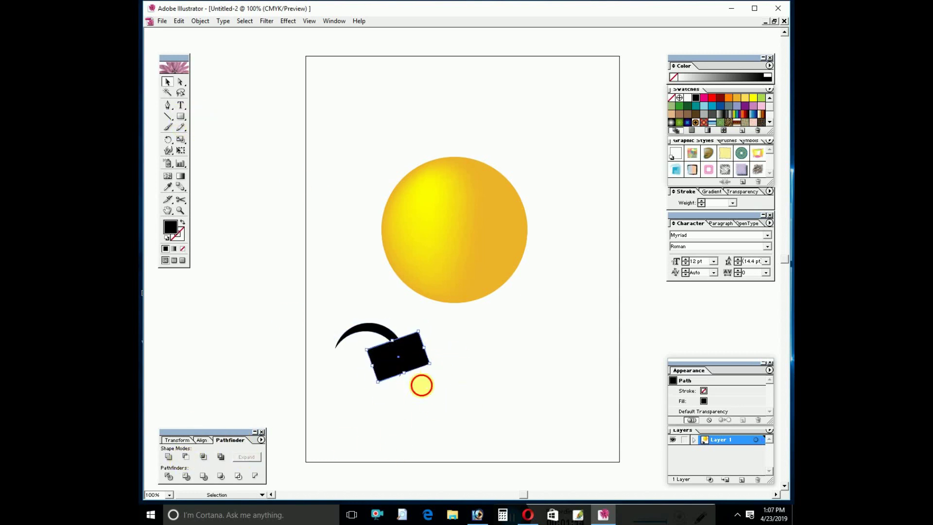
{"action": "left_click", "coordinate": [185, 456]}
{"action": "right_click", "coordinate": [384, 334]}
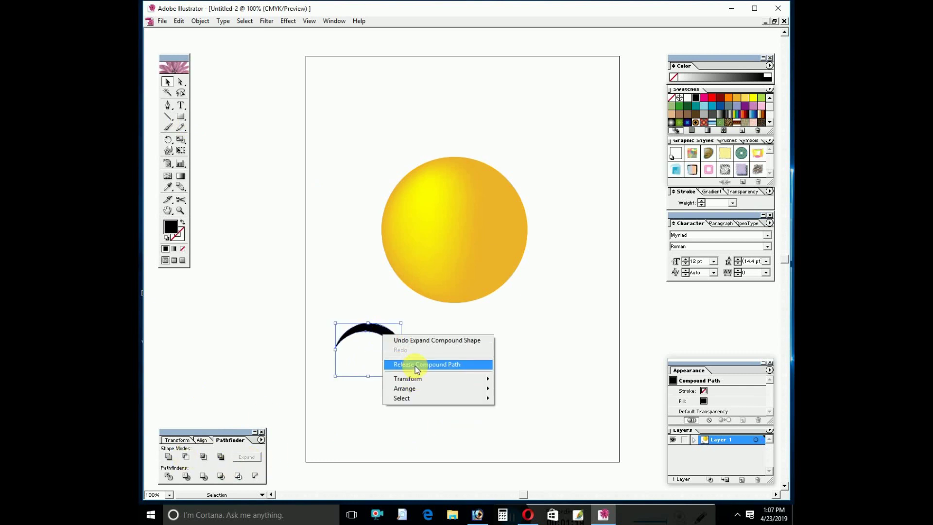
{"action": "left_click", "coordinate": [415, 389]}
{"action": "key", "text": "a"}
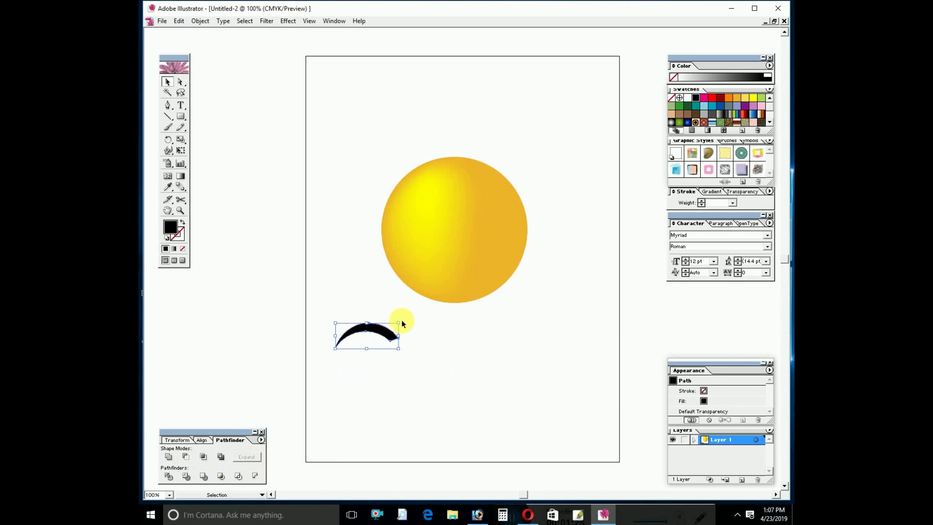
{"action": "left_click_drag", "start_coordinate": [447, 213], "coordinate": [512, 241]}
{"action": "scroll", "coordinate": [483, 256], "scroll_direction": "up", "scroll_amount": 1}
Reflect the right eyebrow so it mirrors the left one
{"action": "right_click", "coordinate": [513, 241]}
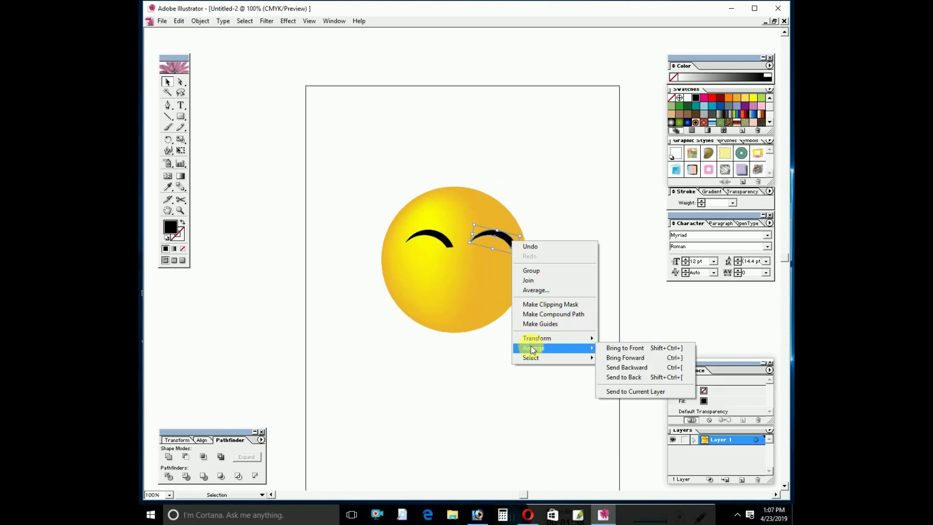
{"action": "left_click", "coordinate": [610, 362]}
{"action": "left_click", "coordinate": [511, 227]}
{"action": "left_click", "coordinate": [438, 278]}
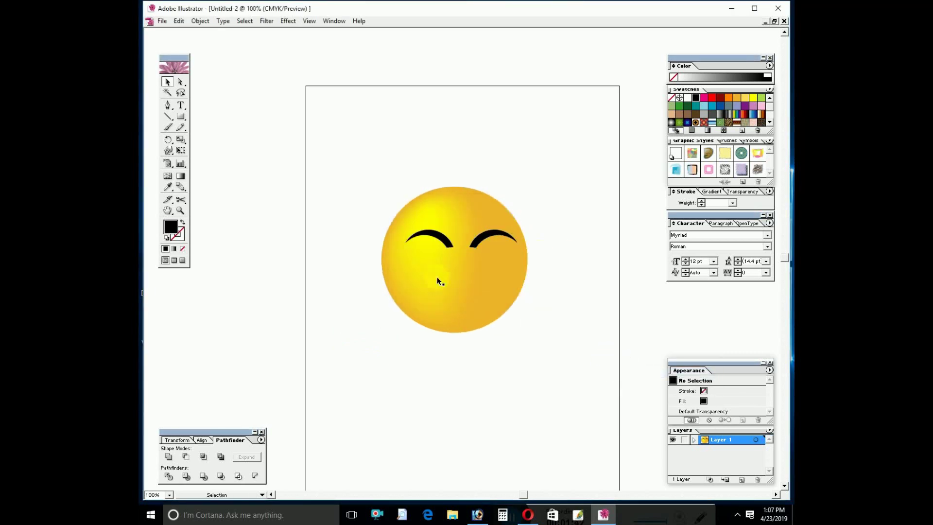
Place a small black circle under an eyebrow as an eye, with a white highlight circle
{"action": "left_click_drag", "start_coordinate": [182, 117], "coordinate": [209, 117]}
{"action": "left_click_drag", "start_coordinate": [387, 358], "coordinate": [413, 384]}
{"action": "key", "text": "v"}
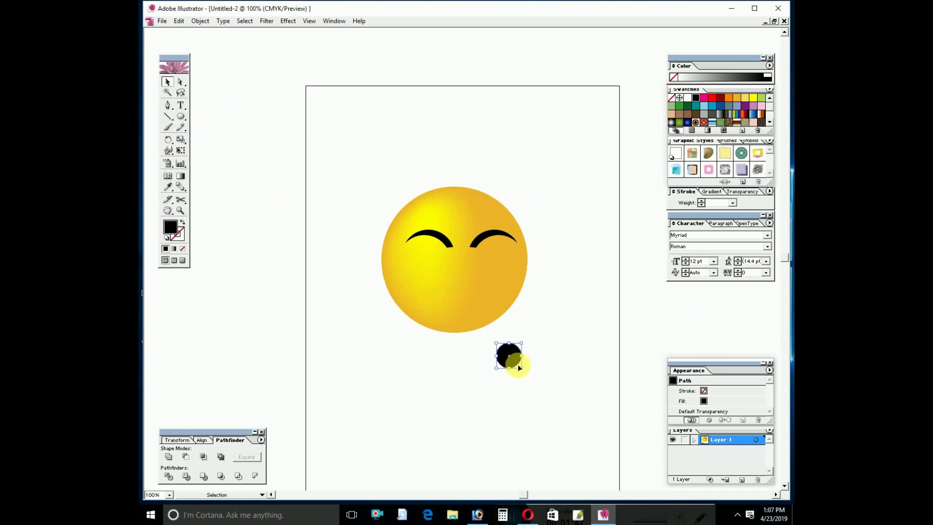
{"action": "mouse_move", "coordinate": [518, 368]}
{"action": "left_mouse_down"}
{"action": "mouse_move", "coordinate": [502, 266]}
{"action": "mouse_move", "coordinate": [455, 269]}
{"action": "left_mouse_up"}
{"action": "scroll", "coordinate": [492, 308], "scroll_direction": "right", "scroll_amount": 2}
{"action": "left_click", "coordinate": [688, 98]}
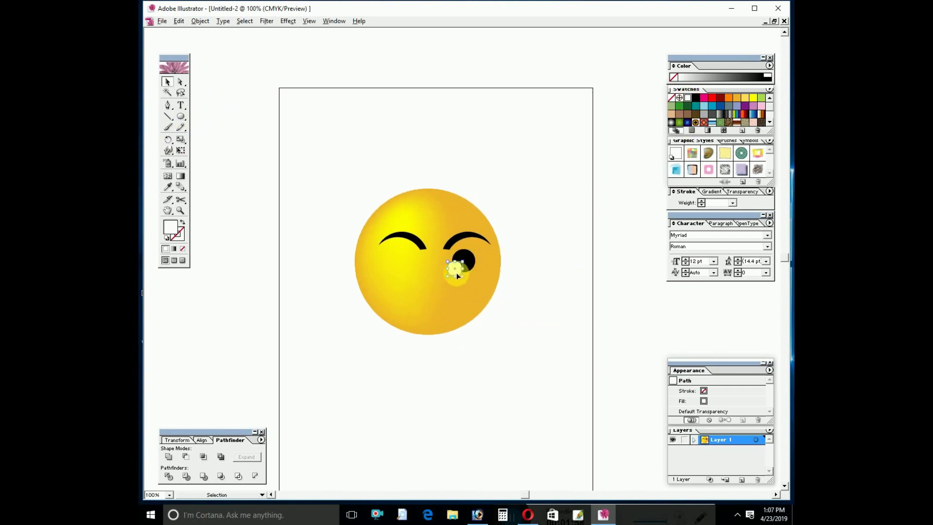
{"action": "key", "text": "ctrl+plus"}
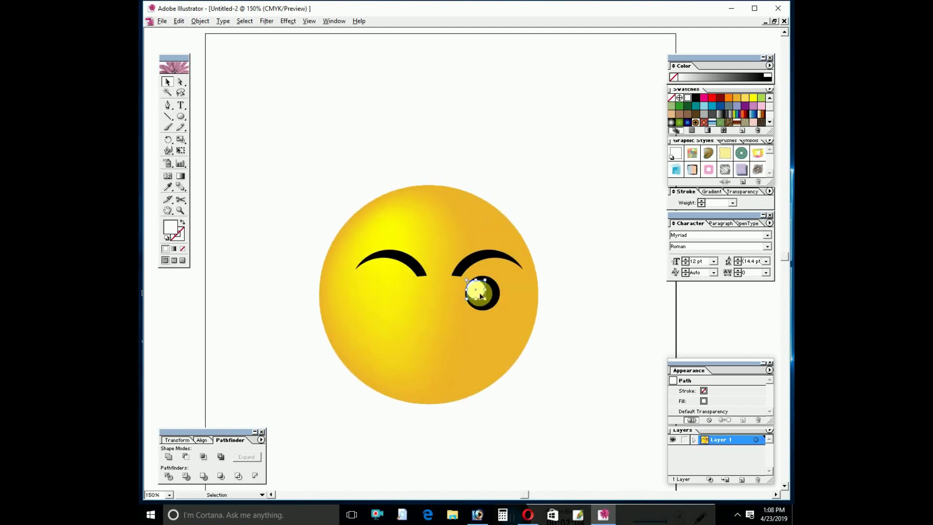
{"action": "key", "text": "ctrl+minus"}
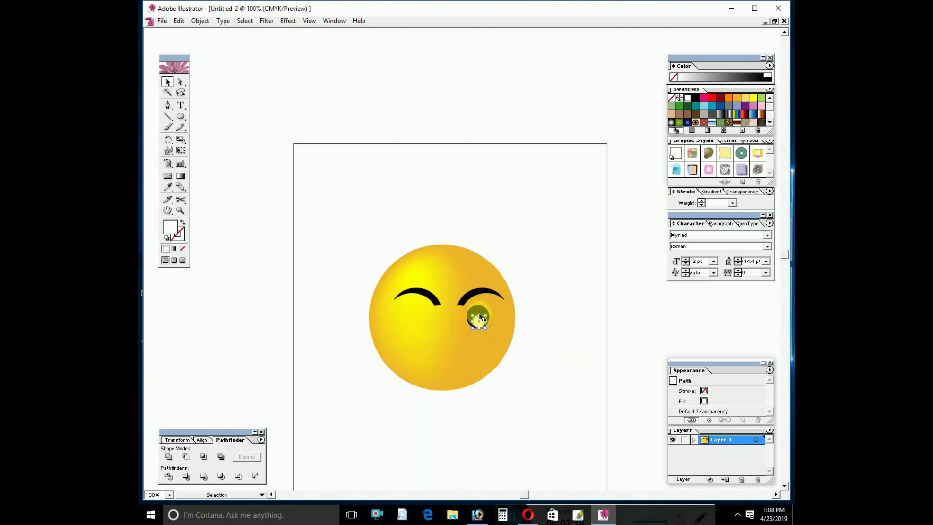
{"action": "left_click", "coordinate": [547, 364]}
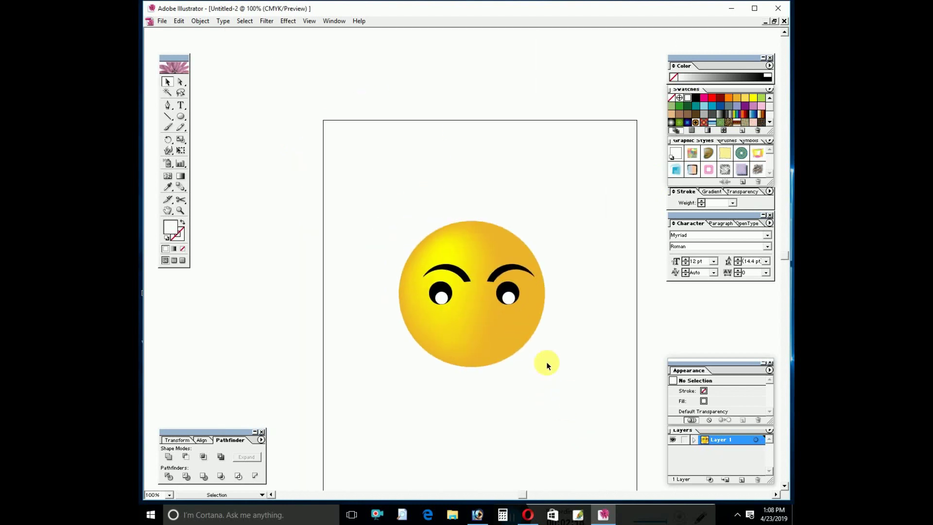
Cut a black circle into a crescent smile, move it right, and show the grid
{"action": "left_click", "coordinate": [181, 116]}
{"action": "left_click_drag", "start_coordinate": [342, 381], "coordinate": [404, 440]}
{"action": "left_click", "coordinate": [696, 98]}
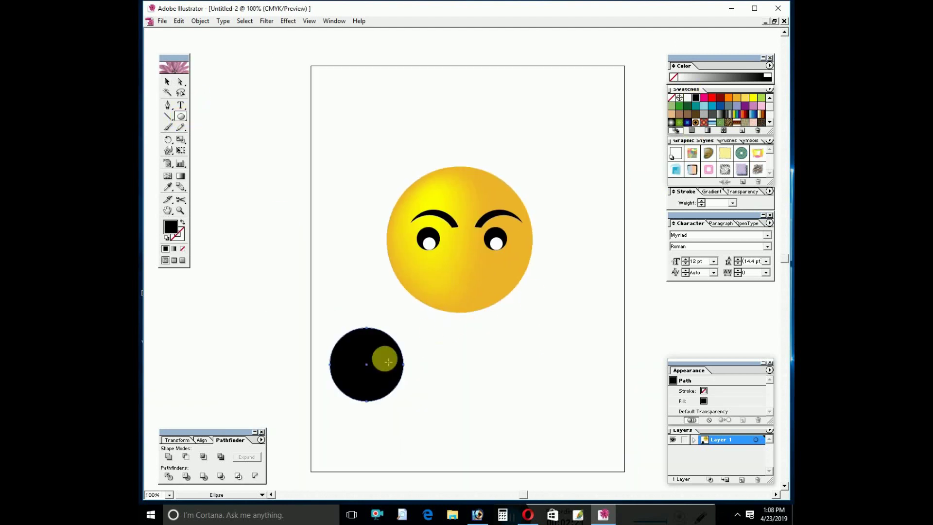
{"action": "left_click", "coordinate": [186, 456]}
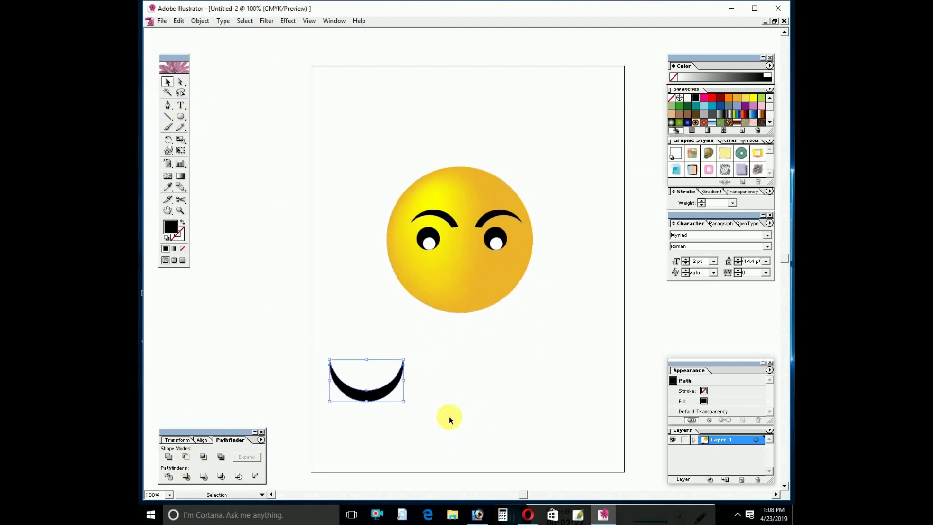
{"action": "left_click_drag", "start_coordinate": [401, 382], "coordinate": [465, 382]}
{"action": "key", "text": "ctrl+equal"}
{"action": "key", "text": "ctrl+equal"}
{"action": "key", "text": "ctrl+equal"}
{"action": "key", "text": "ctrl+equal"}
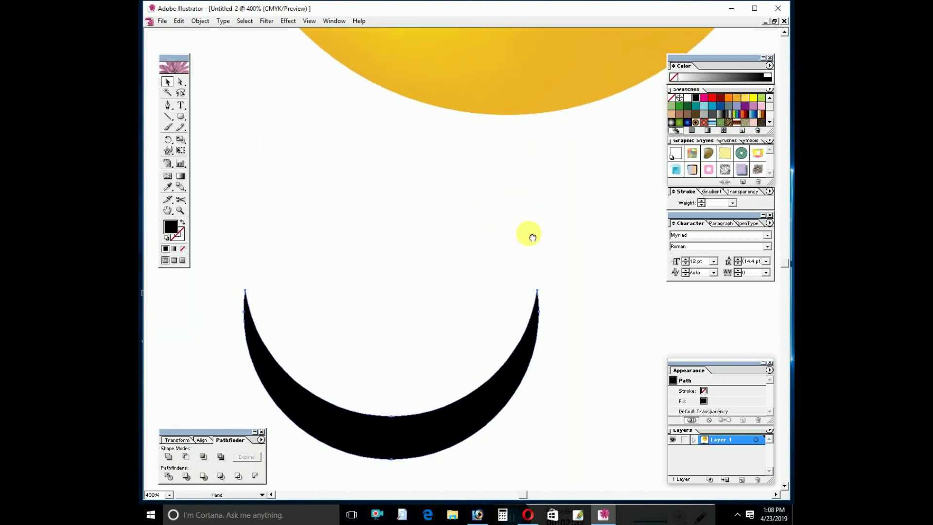
{"action": "key", "text": "ctrl+apostrophe"}
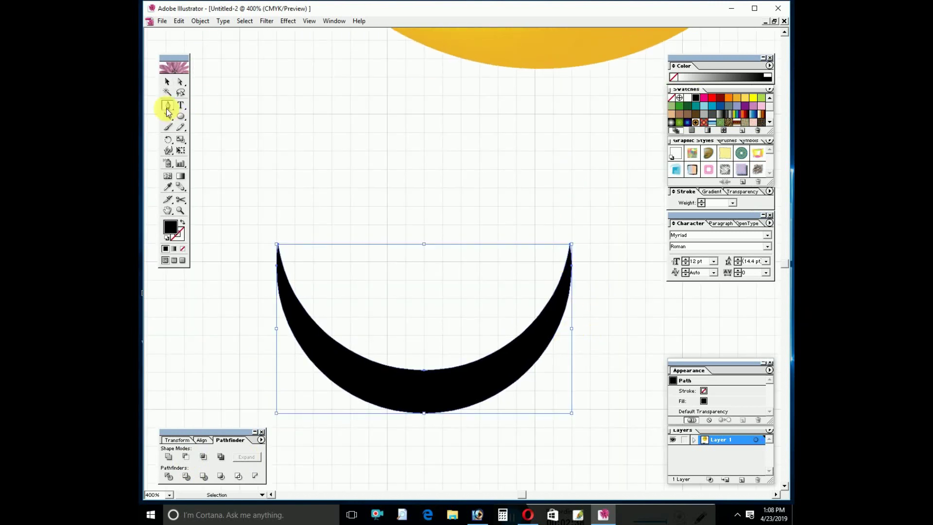
Reshape the smile's left tip into a corner by adding, deleting and converting anchors
{"action": "left_click_drag", "start_coordinate": [168, 112], "coordinate": [181, 105]}
{"action": "left_click", "coordinate": [280, 249]}
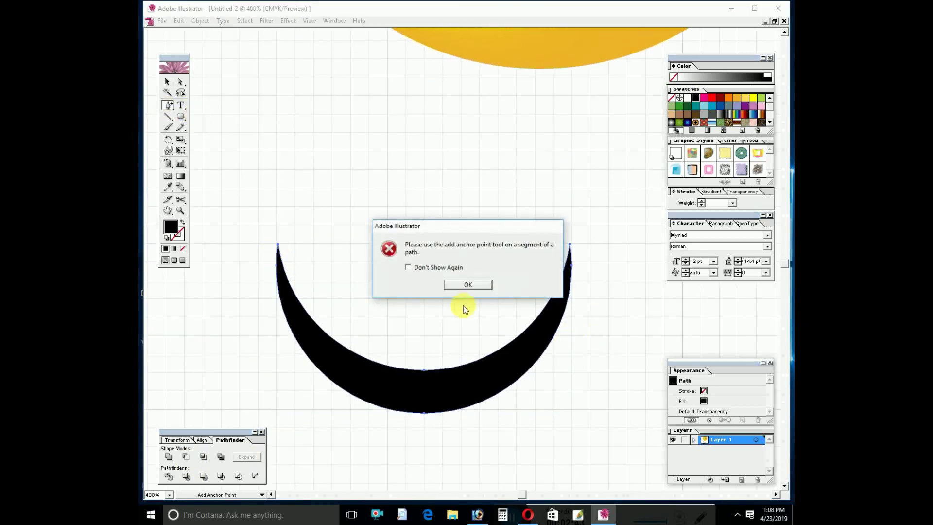
{"action": "left_click", "coordinate": [463, 305]}
{"action": "key", "text": "ctrl+equal"}
{"action": "left_click", "coordinate": [250, 219]}
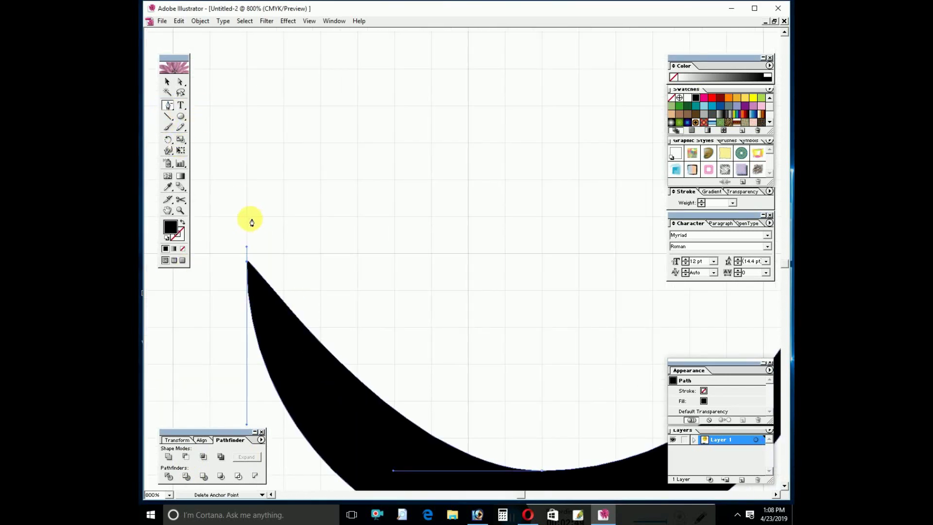
{"action": "left_click", "coordinate": [247, 264]}
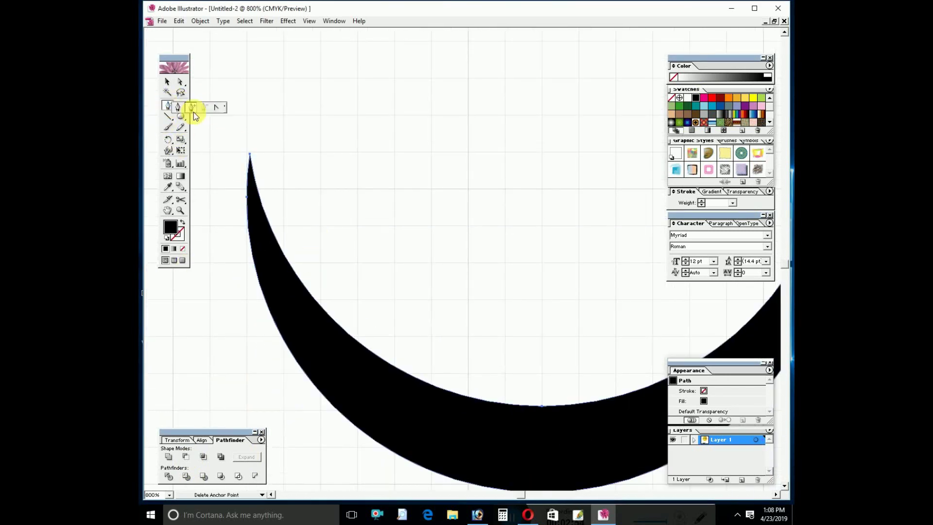
{"action": "left_click", "coordinate": [222, 110]}
{"action": "left_click", "coordinate": [250, 155]}
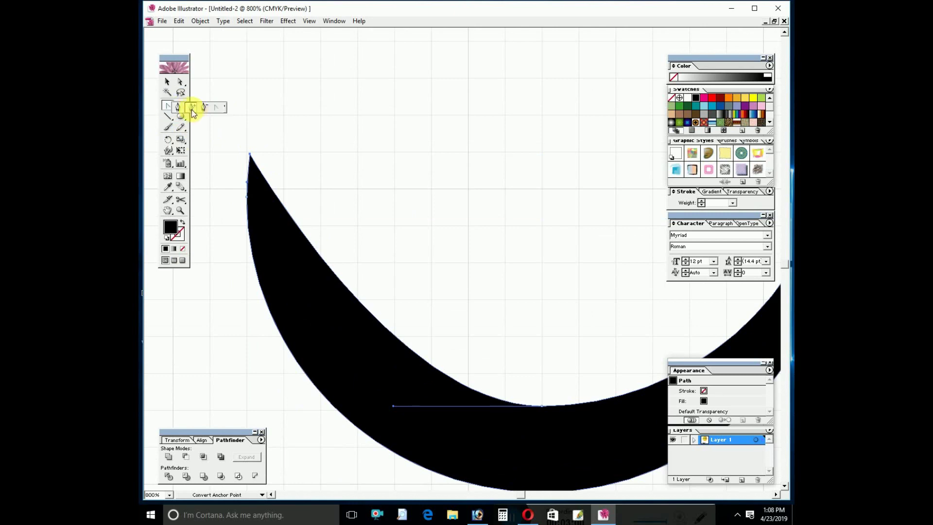
{"action": "left_click", "coordinate": [246, 200], "text": "alt"}
{"action": "left_click", "coordinate": [377, 354], "text": "alt"}
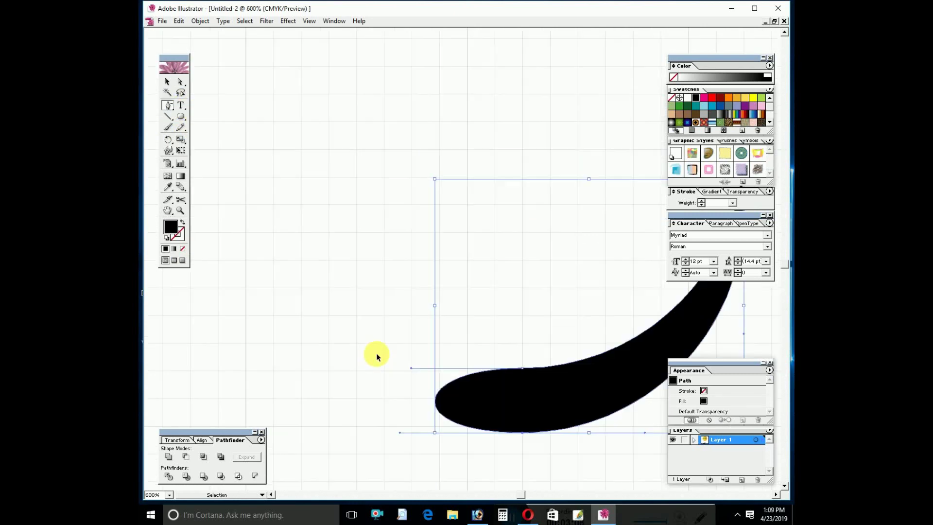
{"action": "left_click", "coordinate": [476, 306], "text": "alt"}
{"action": "left_click", "coordinate": [547, 239]}
Rotate the mouth shape and reselect it
{"action": "key", "text": "v"}
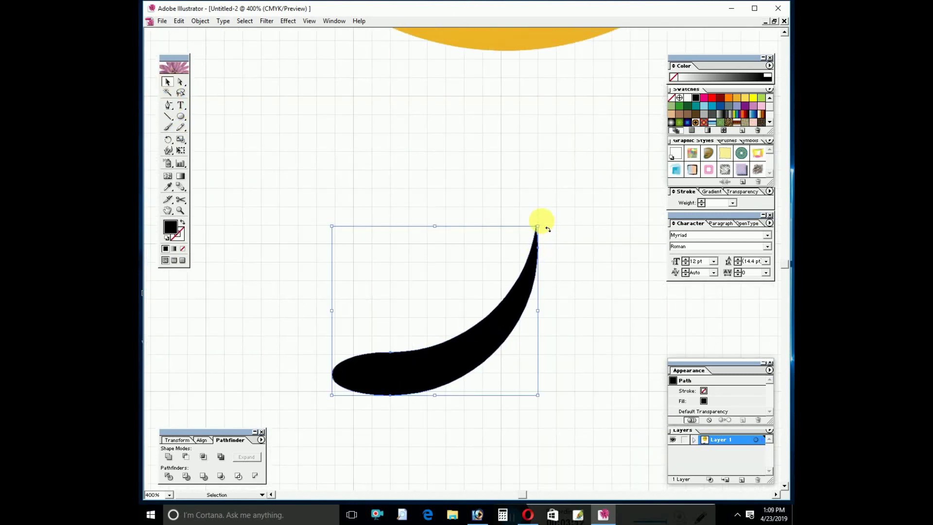
{"action": "left_click", "coordinate": [571, 276]}
{"action": "mouse_move", "coordinate": [571, 276]}
{"action": "left_mouse_down"}
{"action": "mouse_move", "coordinate": [577, 287]}
{"action": "mouse_move", "coordinate": [535, 167]}
{"action": "mouse_move", "coordinate": [420, 184]}
{"action": "left_mouse_up"}
{"action": "left_click", "coordinate": [225, 131]}
{"action": "left_click", "coordinate": [406, 371]}
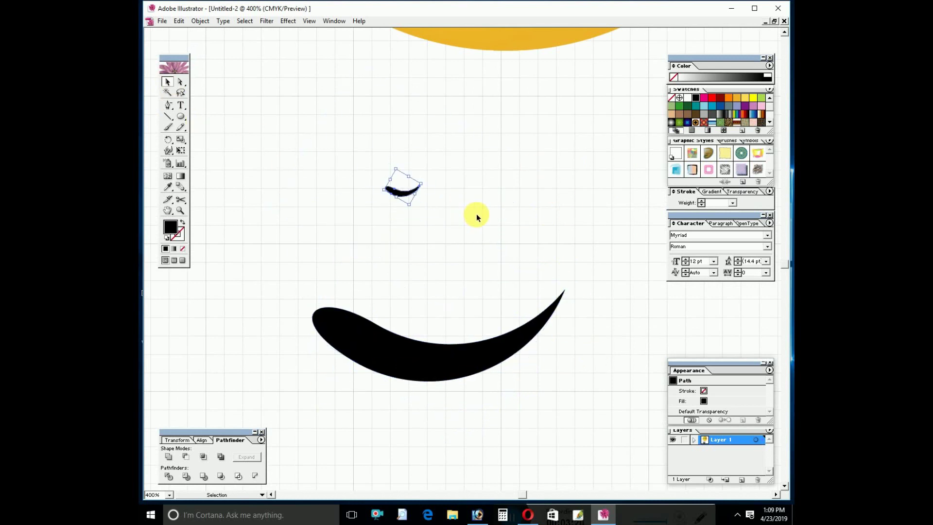
Move the small shape onto the curve's tip and rotate the mouth slightly
{"action": "right_click", "coordinate": [402, 193]}
{"action": "left_click", "coordinate": [542, 317]}
{"action": "key", "text": "Return"}
{"action": "mouse_move", "coordinate": [421, 188]}
{"action": "left_mouse_down"}
{"action": "mouse_move", "coordinate": [586, 288]}
{"action": "mouse_move", "coordinate": [567, 290]}
{"action": "left_mouse_up"}
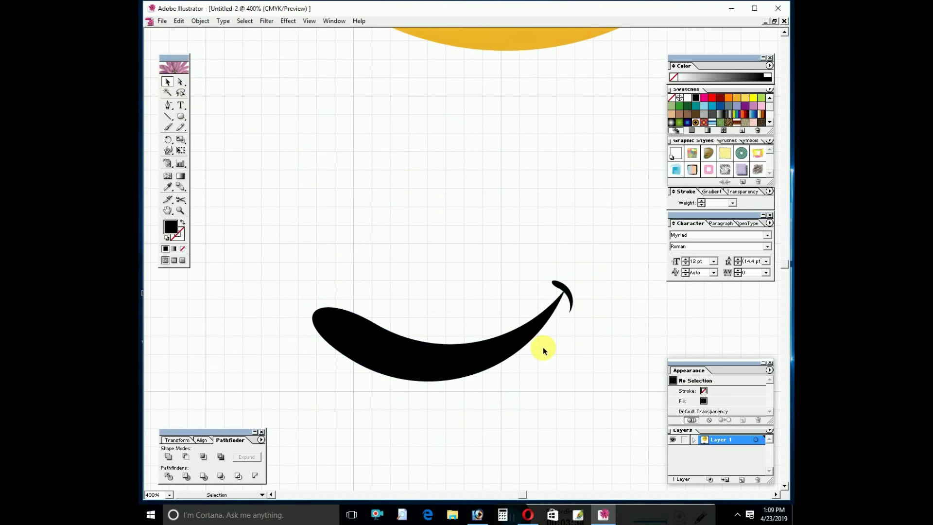
{"action": "key", "text": "ctrl+minus"}
{"action": "left_click", "coordinate": [476, 407]}
{"action": "left_click_drag", "start_coordinate": [499, 374], "coordinate": [417, 402]}
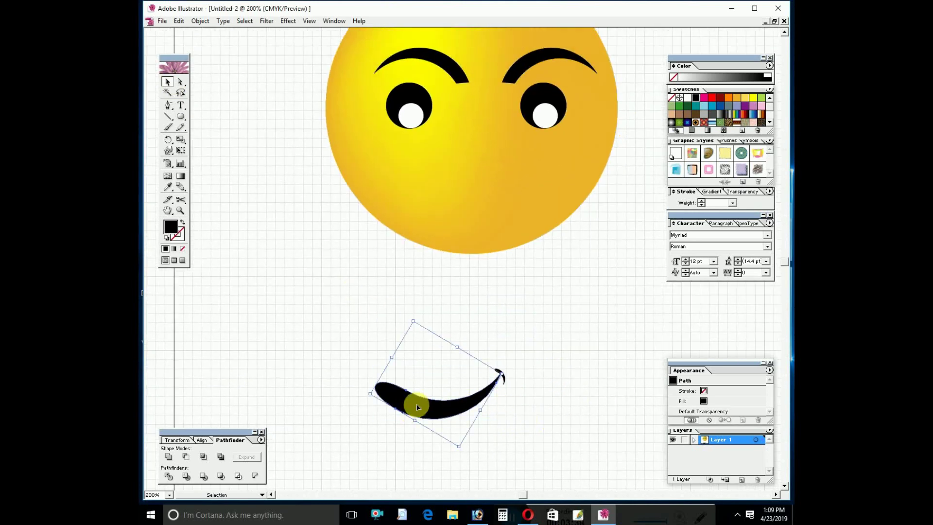
{"action": "key", "text": "ctrl+plus"}
Add a dark red mesh point to the mouth and recolor another point mustard
{"action": "left_click", "coordinate": [168, 177]}
{"action": "left_click", "coordinate": [429, 359]}
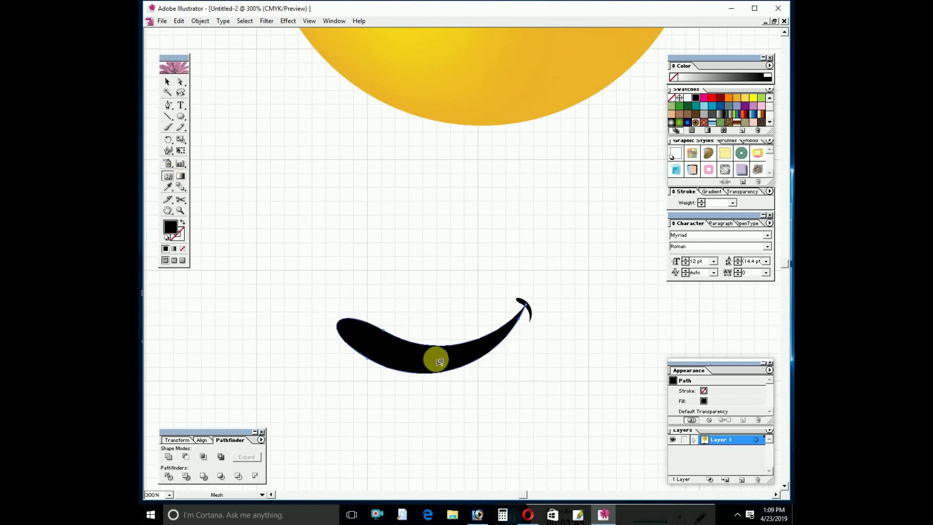
{"action": "left_click_drag", "start_coordinate": [679, 203], "coordinate": [433, 361]}
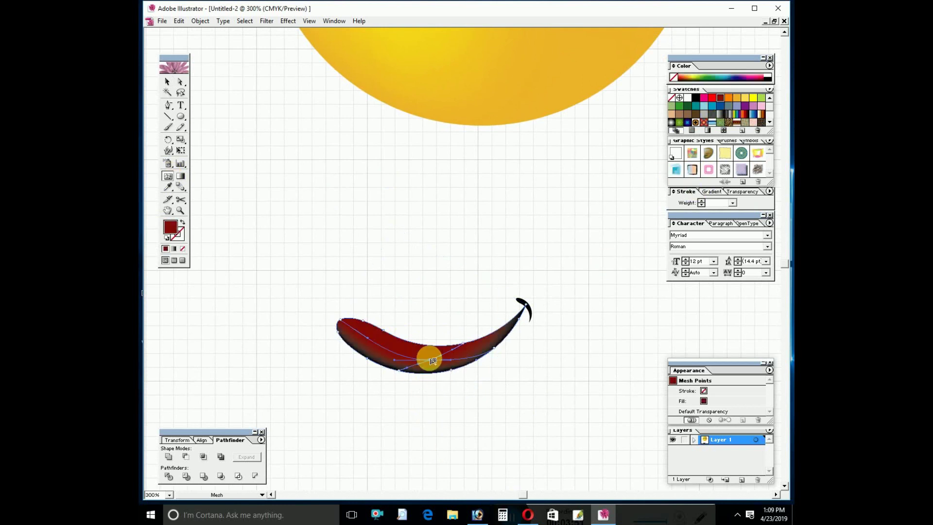
{"action": "left_click", "coordinate": [181, 82]}
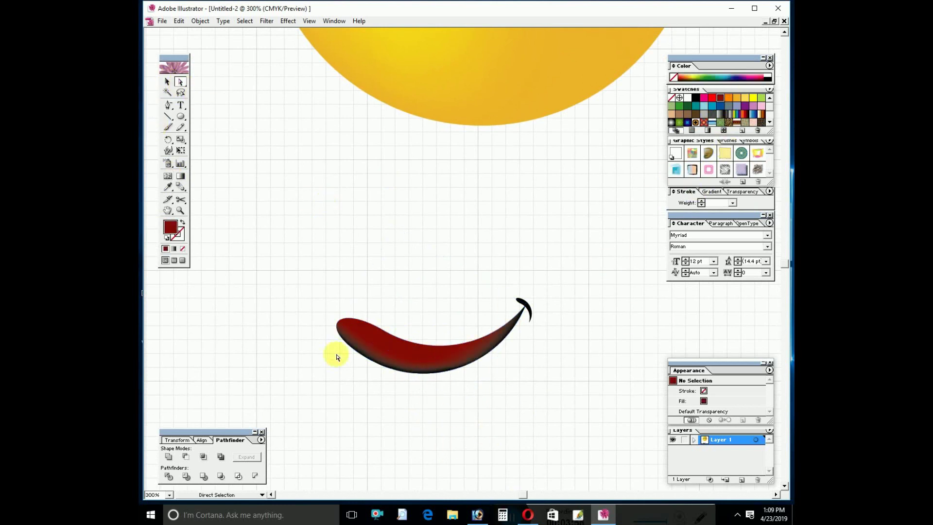
{"action": "left_click", "coordinate": [449, 370]}
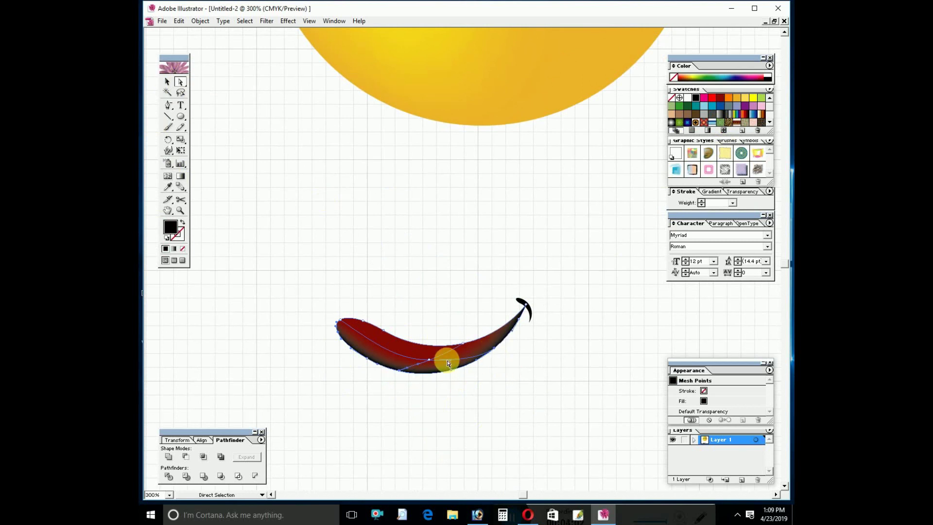
{"action": "left_click", "coordinate": [738, 98]}
{"action": "left_click", "coordinate": [731, 100]}
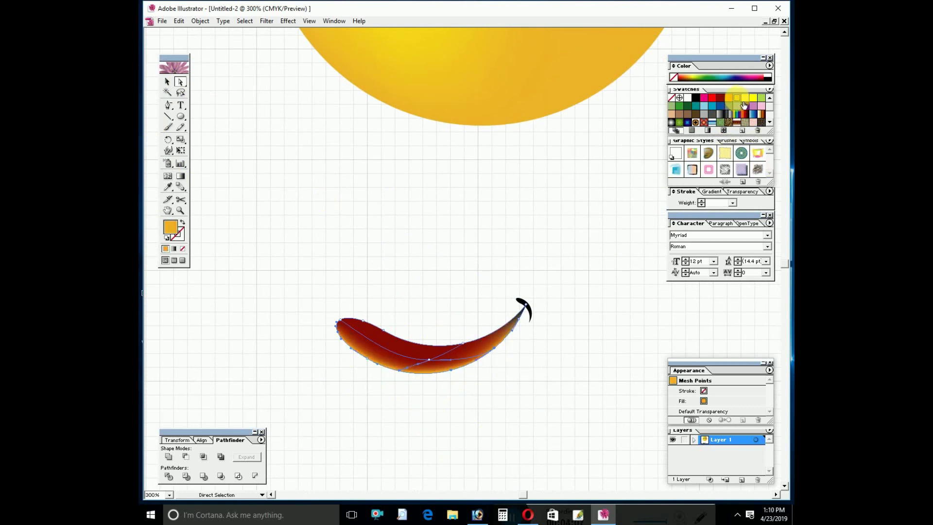
{"action": "left_click", "coordinate": [688, 65]}
{"action": "left_click", "coordinate": [710, 111]}
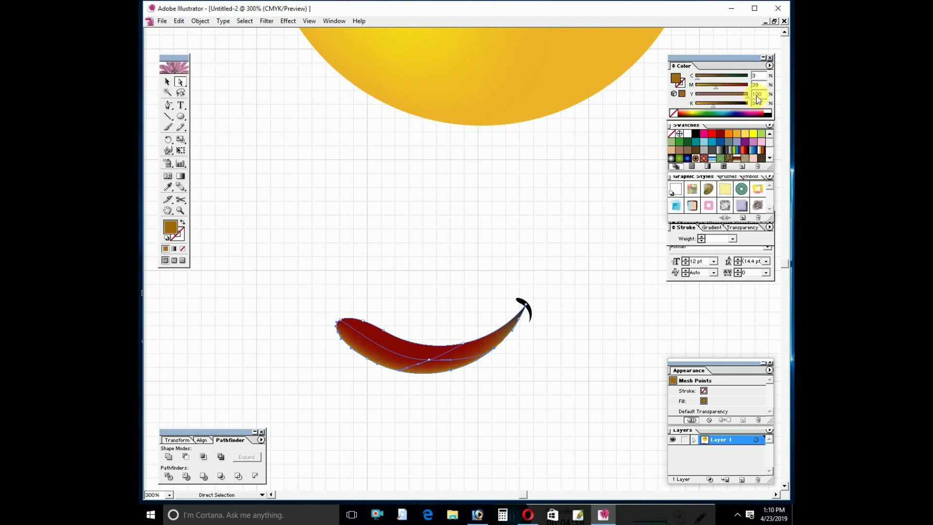
Tune the mouth's centre mesh point to orange with the CMYK sliders
{"action": "left_click", "coordinate": [430, 360]}
{"action": "mouse_move", "coordinate": [710, 77]}
{"action": "left_mouse_down"}
{"action": "mouse_move", "coordinate": [697, 78]}
{"action": "mouse_move", "coordinate": [745, 100]}
{"action": "left_mouse_up"}
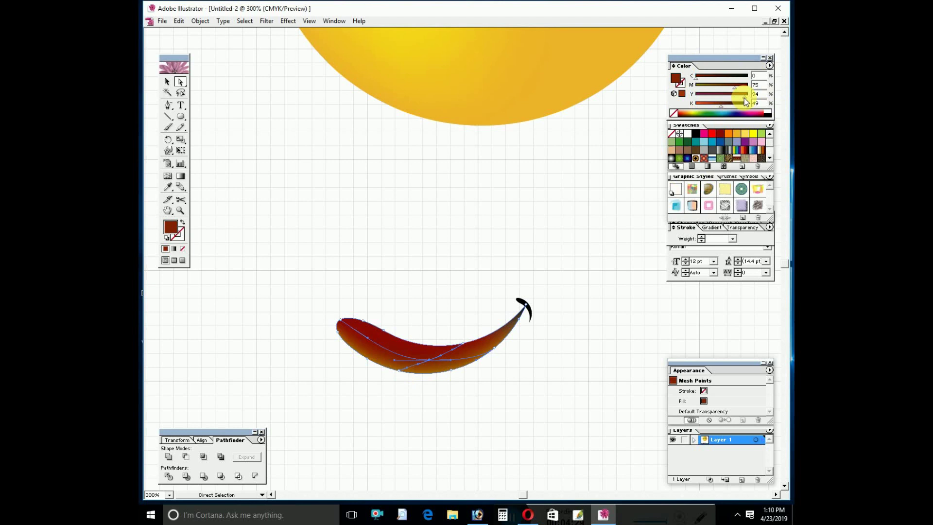
{"action": "left_click", "coordinate": [696, 85]}
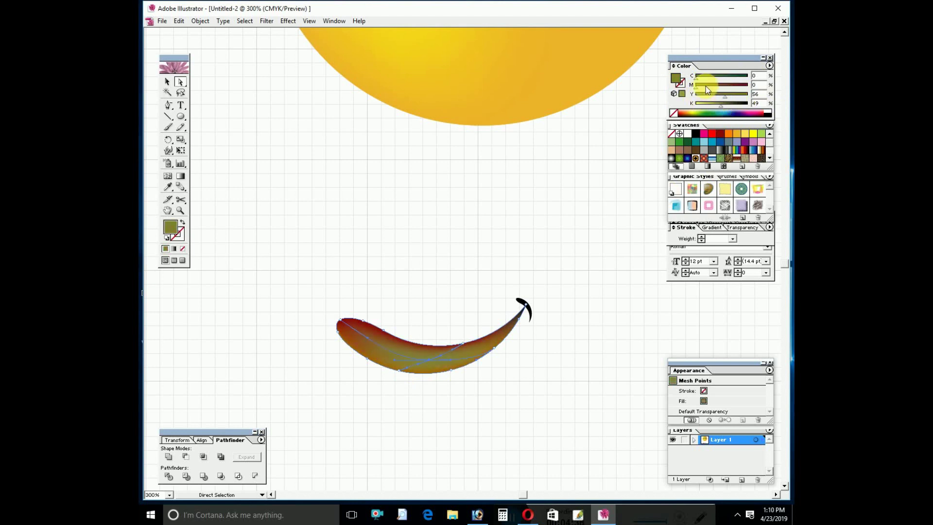
{"action": "left_click_drag", "start_coordinate": [721, 104], "coordinate": [709, 105]}
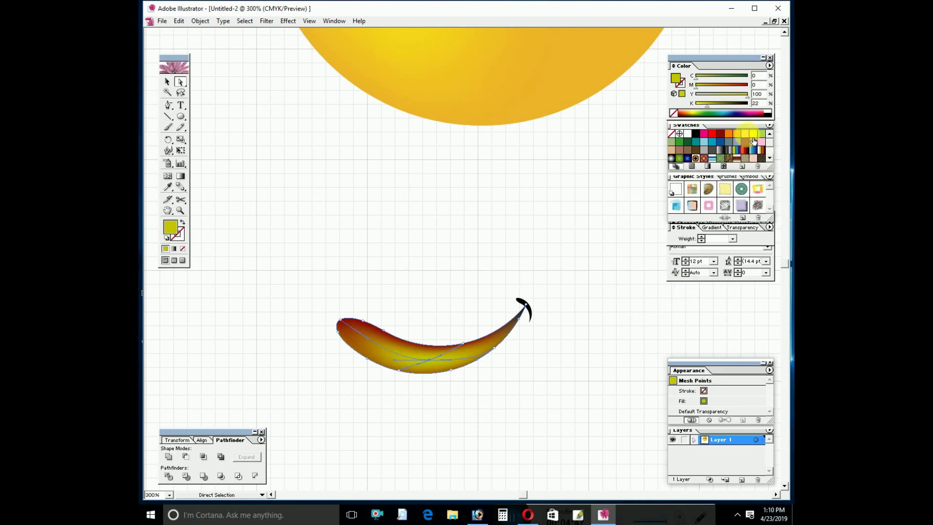
{"action": "mouse_move", "coordinate": [707, 108]}
{"action": "left_mouse_down"}
{"action": "mouse_move", "coordinate": [695, 105]}
{"action": "mouse_move", "coordinate": [706, 104]}
{"action": "left_mouse_up"}
{"action": "left_click", "coordinate": [720, 85]}
{"action": "key", "text": "ctrl+minus"}
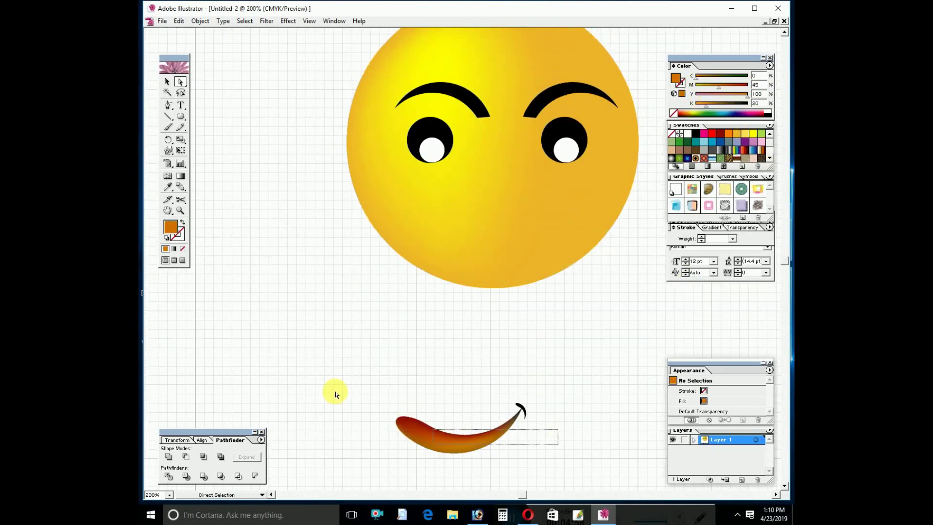
{"action": "left_click_drag", "start_coordinate": [520, 407], "coordinate": [536, 420]}
Move the mouth up into the face and fill it solid black
{"action": "key", "text": "v"}
{"action": "left_click_drag", "start_coordinate": [482, 445], "coordinate": [523, 234]}
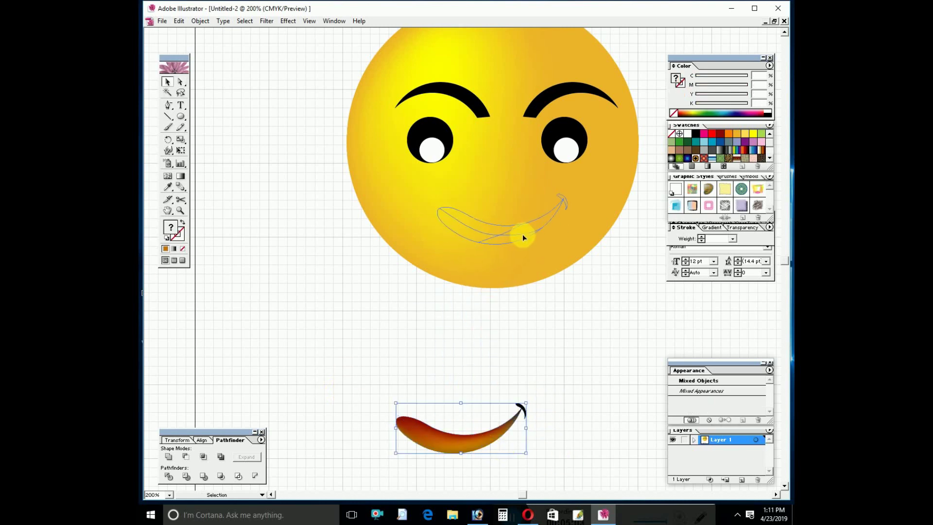
{"action": "left_click", "coordinate": [548, 298]}
{"action": "scroll", "coordinate": [536, 390], "scroll_direction": "up", "scroll_amount": 3}
{"action": "key", "text": "ctrl+plus"}
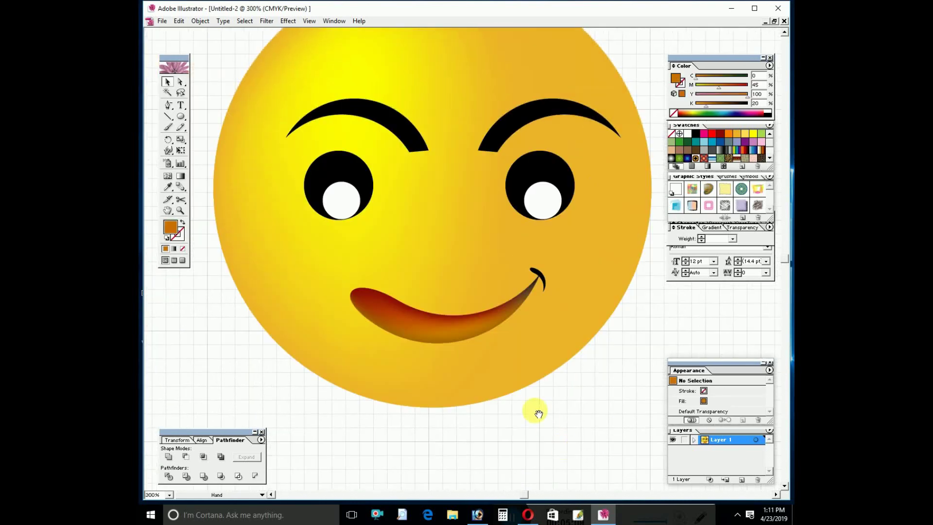
{"action": "left_click", "coordinate": [486, 324]}
{"action": "left_click", "coordinate": [696, 134]}
{"action": "left_click", "coordinate": [487, 433]}
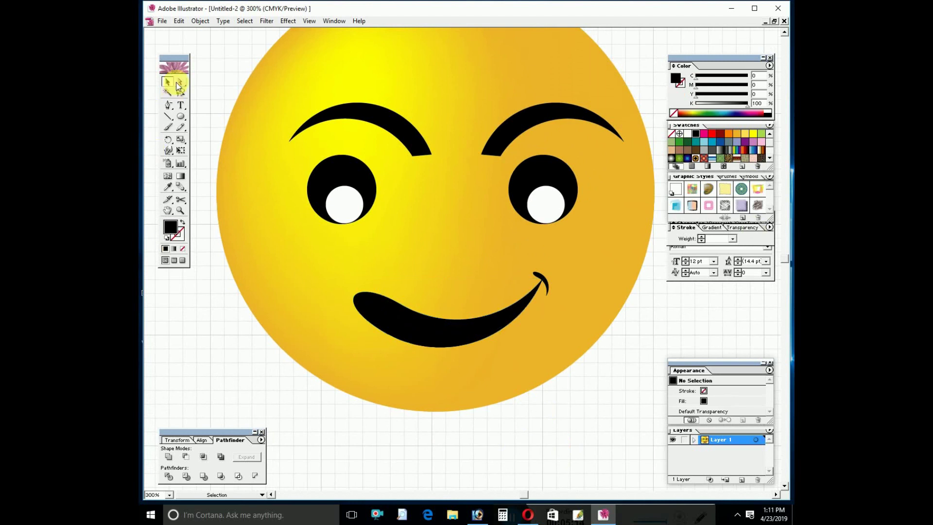
Color the mouth's centre mesh point a deep orange
{"action": "left_click", "coordinate": [444, 349]}
{"action": "left_click", "coordinate": [737, 134]}
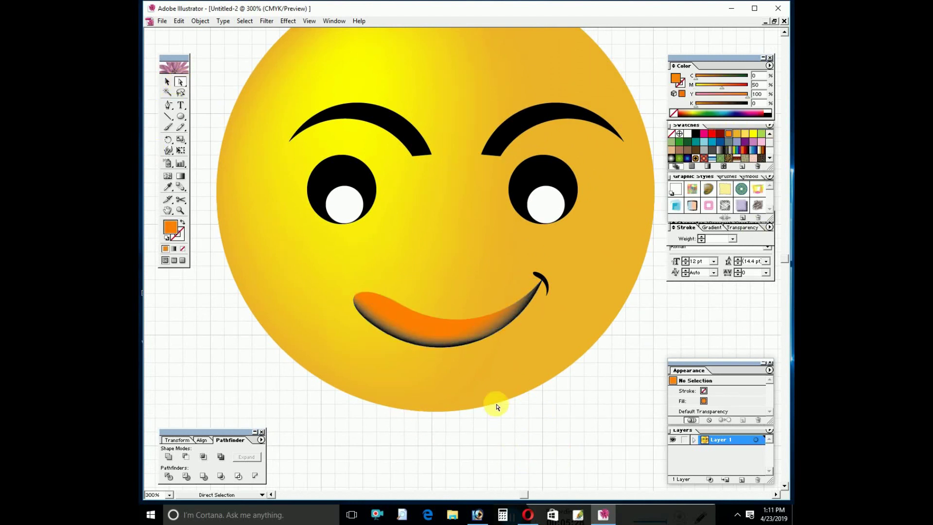
{"action": "key", "text": "ctrl+z"}
{"action": "left_click", "coordinate": [471, 435]}
{"action": "left_click", "coordinate": [447, 338]}
{"action": "left_click", "coordinate": [737, 134]}
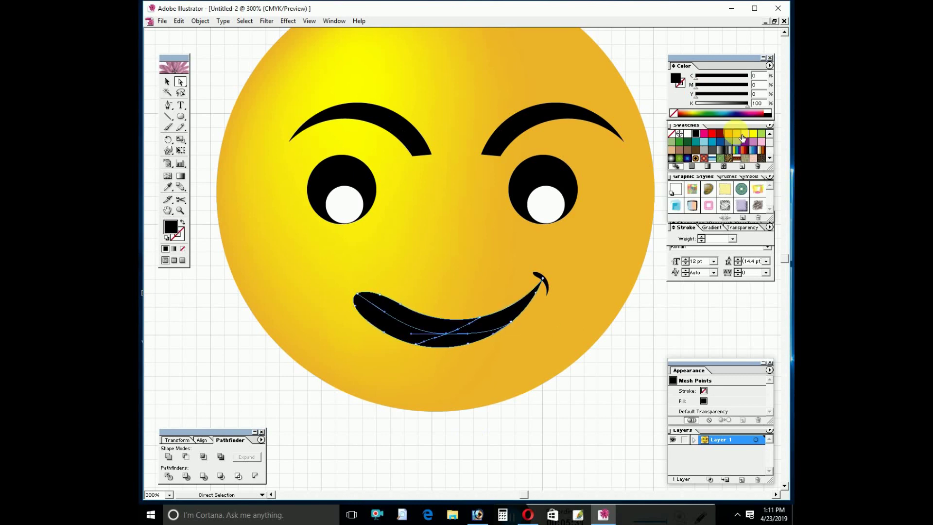
{"action": "left_click", "coordinate": [728, 133]}
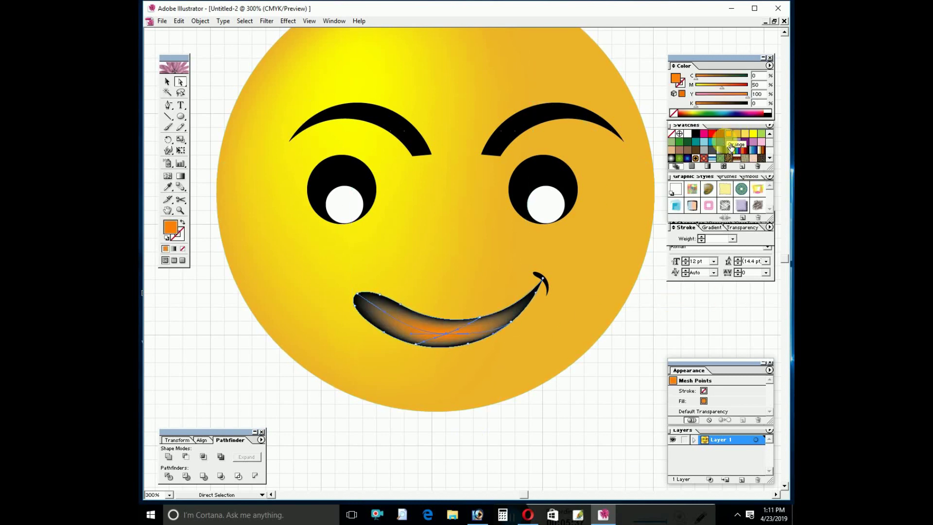
{"action": "left_click", "coordinate": [590, 414]}
{"action": "key", "text": "ctrl+minus"}
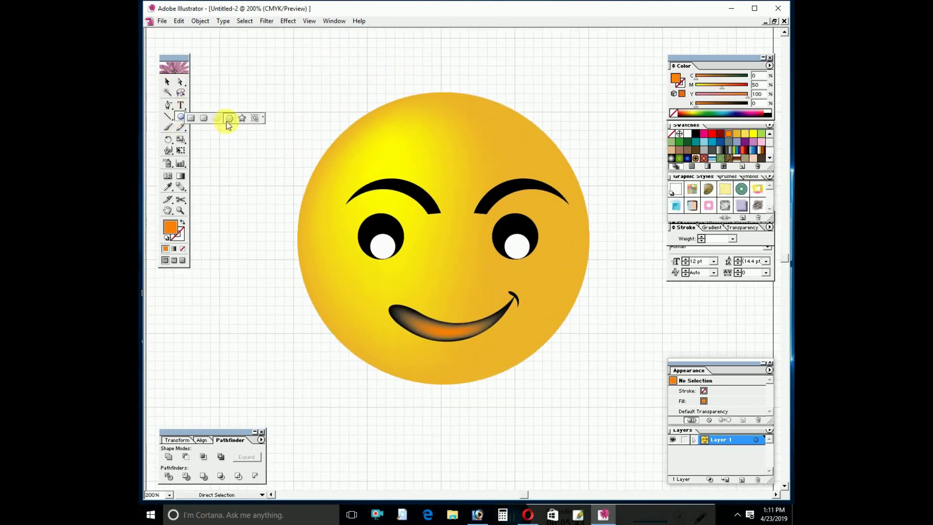
Combine a tall and a wide rounded rectangle into one tooth shape
{"action": "left_click_drag", "start_coordinate": [228, 125], "coordinate": [203, 118]}
{"action": "scroll", "coordinate": [410, 415], "scroll_direction": "down", "scroll_amount": 3}
{"action": "left_click_drag", "start_coordinate": [376, 354], "coordinate": [411, 435]}
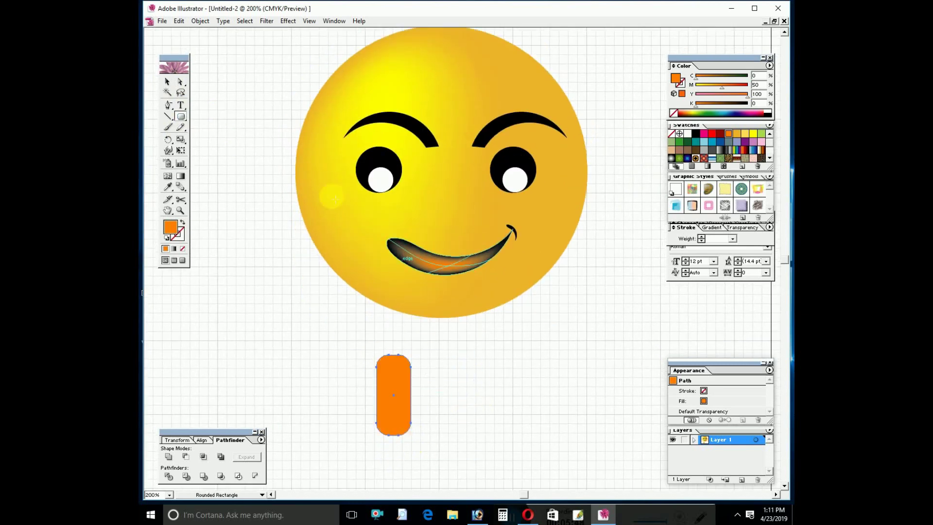
{"action": "left_click_drag", "start_coordinate": [323, 325], "coordinate": [447, 395]}
{"action": "left_click", "coordinate": [185, 457]}
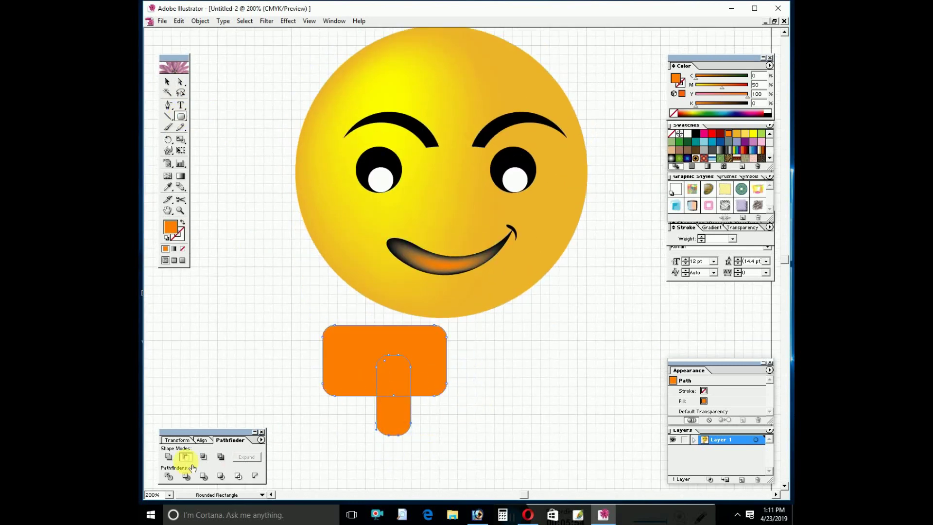
{"action": "key", "text": "v"}
{"action": "left_click", "coordinate": [478, 406], "text": "ctrl+space"}
{"action": "mouse_move", "coordinate": [391, 428]}
{"action": "left_mouse_down"}
{"action": "mouse_move", "coordinate": [460, 378]}
{"action": "mouse_move", "coordinate": [470, 427]}
{"action": "mouse_move", "coordinate": [470, 416]}
{"action": "left_mouse_up"}
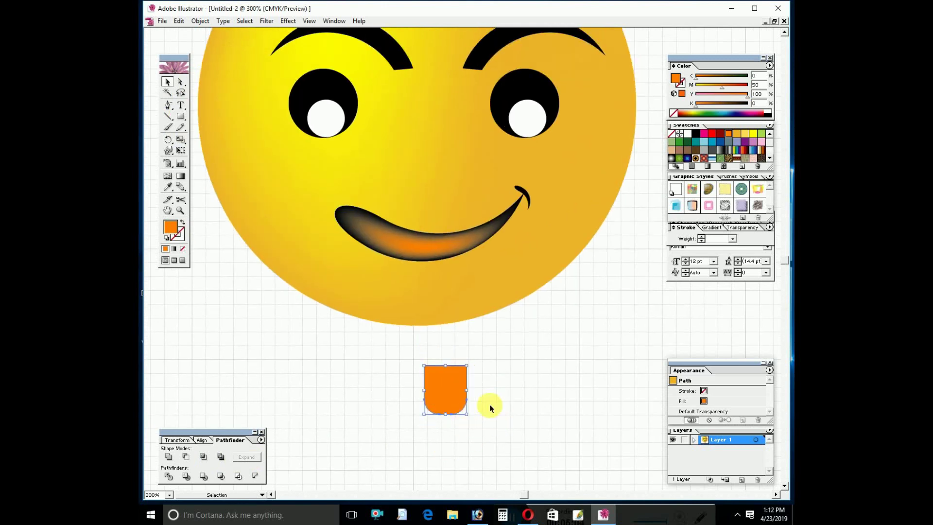
Fill the tooth with a black-white gradient, light top-left to dark bottom-right
{"action": "left_click", "coordinate": [695, 158]}
{"action": "left_click", "coordinate": [180, 176]}
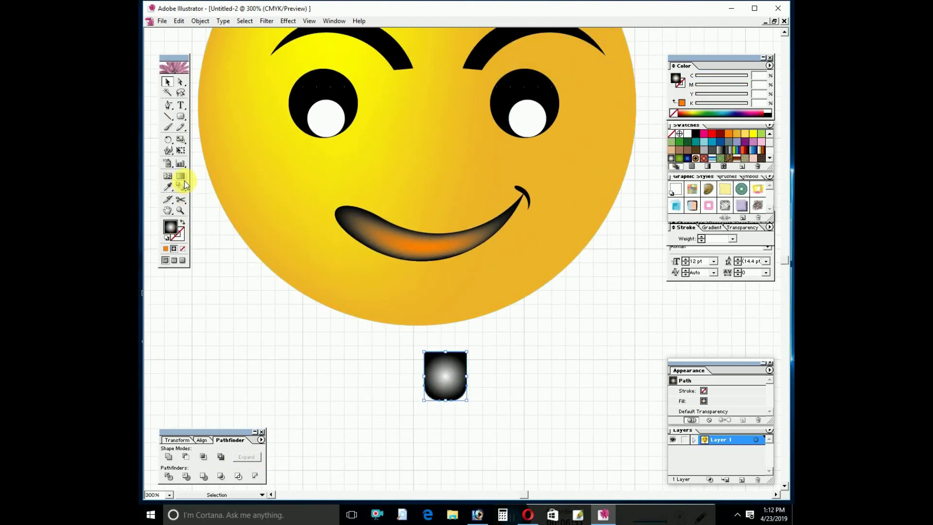
{"action": "left_click_drag", "start_coordinate": [410, 384], "coordinate": [491, 427]}
{"action": "left_click", "coordinate": [438, 368]}
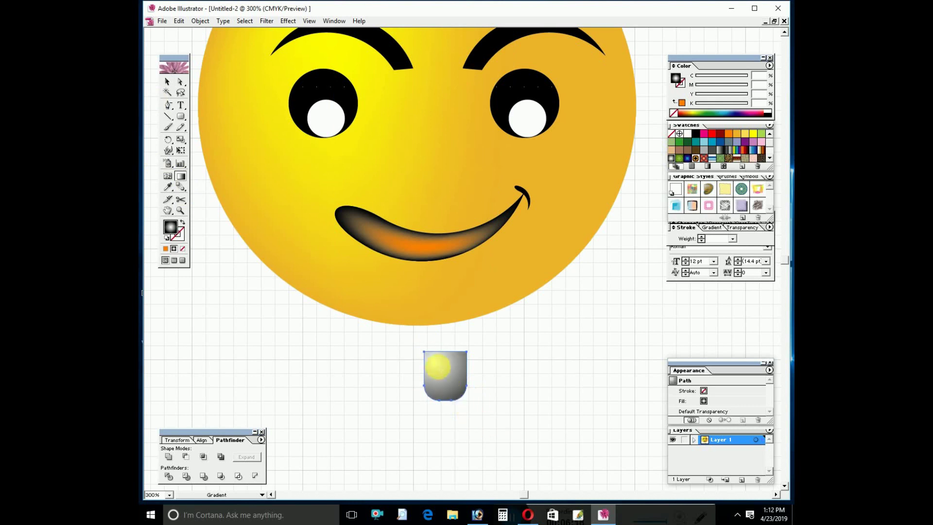
{"action": "left_click", "coordinate": [441, 373]}
{"action": "left_click_drag", "start_coordinate": [477, 434], "coordinate": [477, 434]}
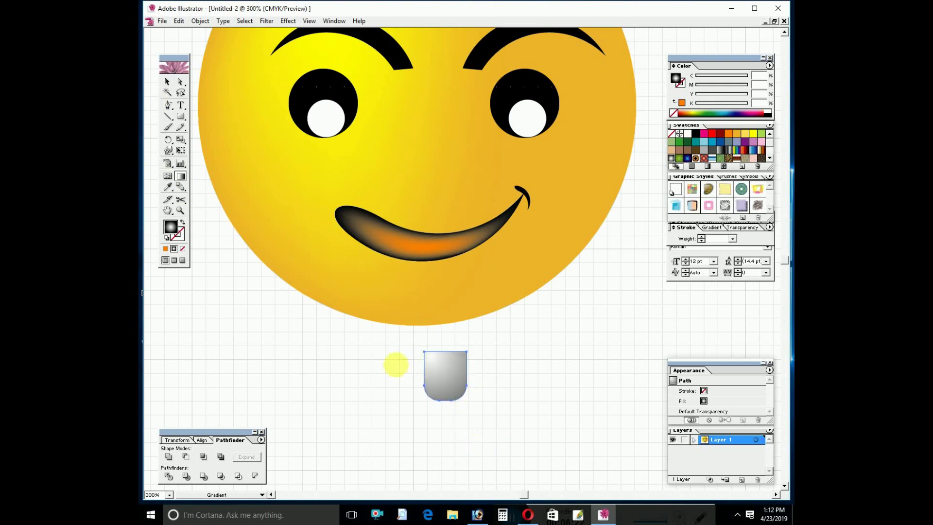
Duplicate the tooth beside itself, shrink both, and nudge them up into the mouth
{"action": "key", "text": "v"}
{"action": "left_click_drag", "start_coordinate": [452, 386], "coordinate": [495, 385]}
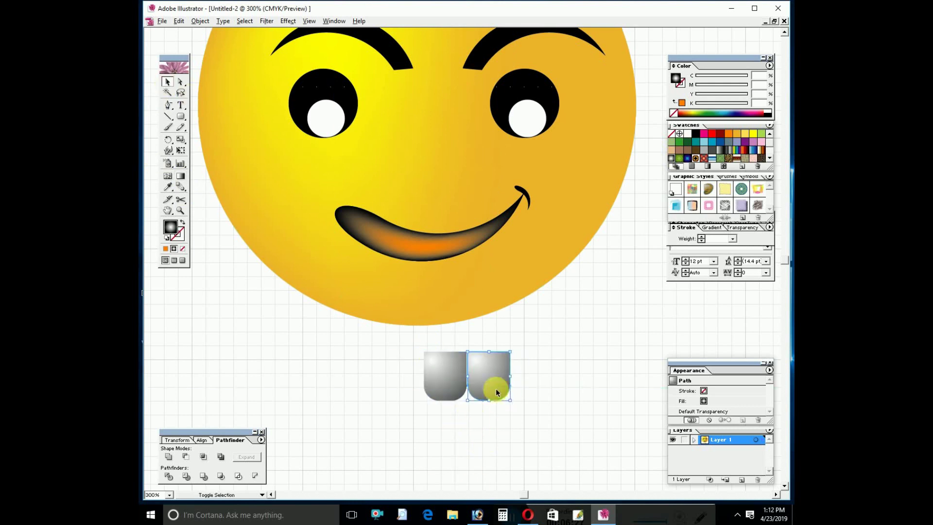
{"action": "mouse_move", "coordinate": [492, 353]}
{"action": "left_mouse_down"}
{"action": "mouse_move", "coordinate": [544, 419]}
{"action": "mouse_move", "coordinate": [526, 385]}
{"action": "left_mouse_up"}
{"action": "left_click", "coordinate": [495, 393]}
{"action": "left_click", "coordinate": [537, 405]}
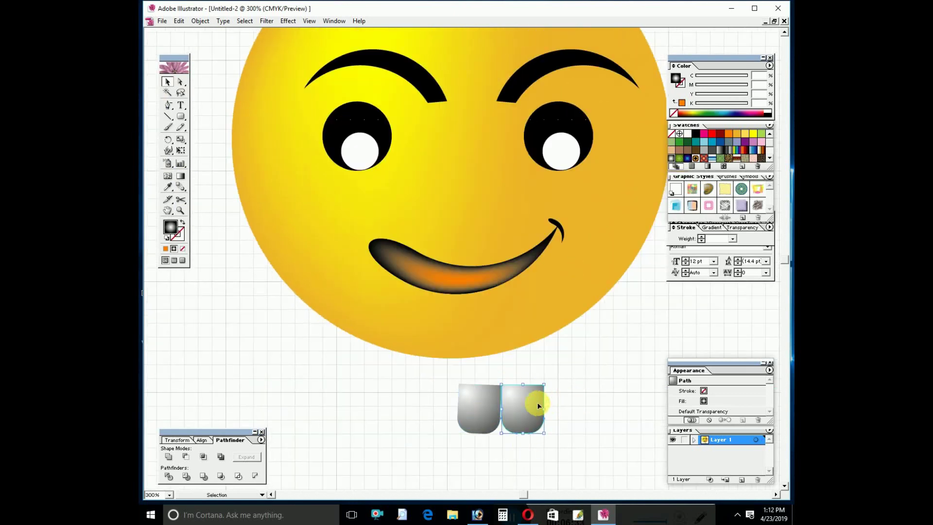
{"action": "mouse_move", "coordinate": [430, 400]}
{"action": "left_mouse_down"}
{"action": "mouse_move", "coordinate": [545, 432]}
{"action": "mouse_move", "coordinate": [520, 419]}
{"action": "mouse_move", "coordinate": [471, 288]}
{"action": "left_mouse_up"}
{"action": "key", "text": "ctrl+plus"}
{"action": "scroll", "coordinate": [532, 442], "scroll_direction": "up", "scroll_amount": 2}
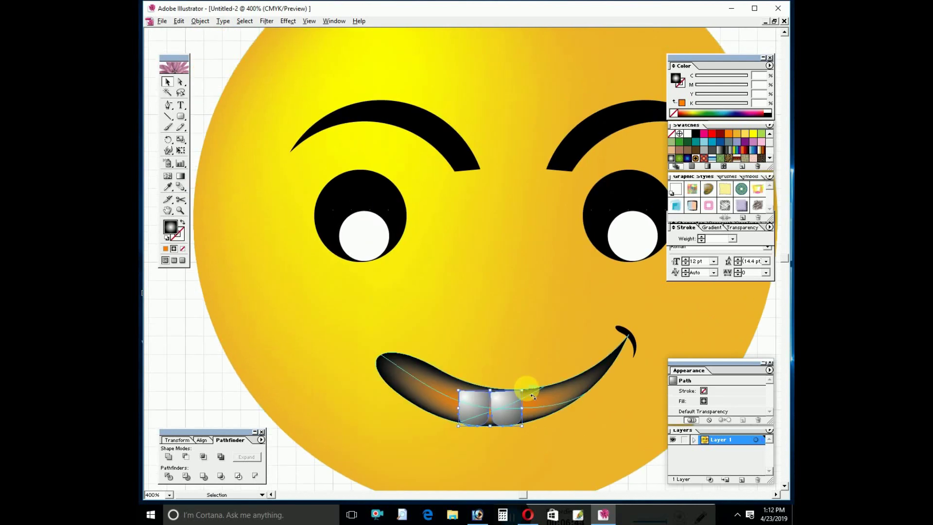
{"action": "key", "text": "ctrl+plus"}
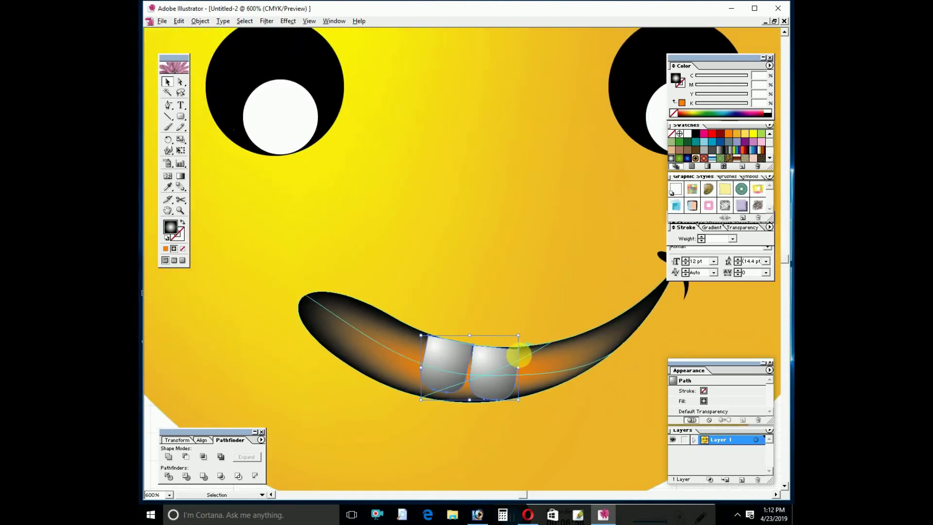
{"action": "key", "text": "Up"}
{"action": "key", "text": "Up"}
{"action": "left_click", "coordinate": [520, 335]}
Cut the top off a tall rounded capsule with a rectangle using Minus Front, then Expand
{"action": "key", "text": "ctrl+minus"}
{"action": "key", "text": "ctrl+minus"}
{"action": "key", "text": "ctrl+minus"}
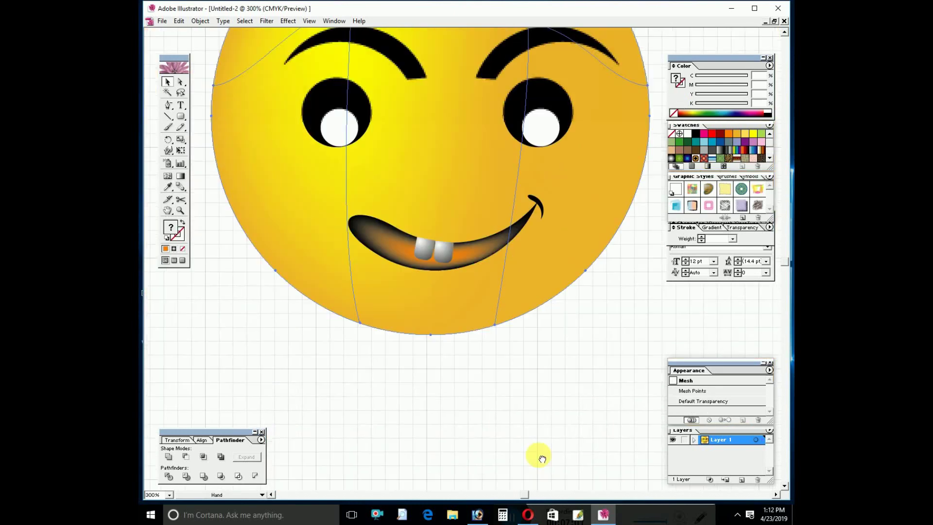
{"action": "left_click_drag", "start_coordinate": [517, 366], "coordinate": [575, 511]}
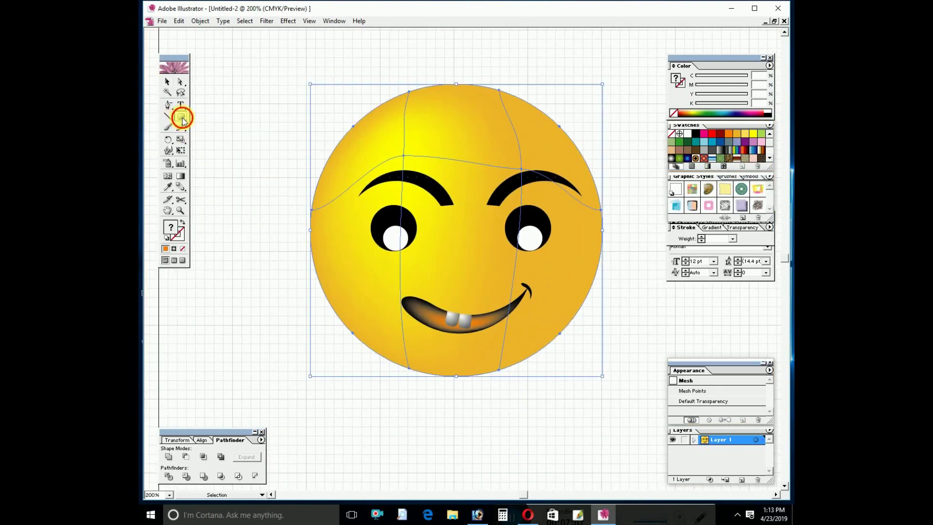
{"action": "left_click_drag", "start_coordinate": [250, 292], "coordinate": [277, 444]}
{"action": "key", "text": "period"}
{"action": "left_click_drag", "start_coordinate": [271, 344], "coordinate": [261, 271]}
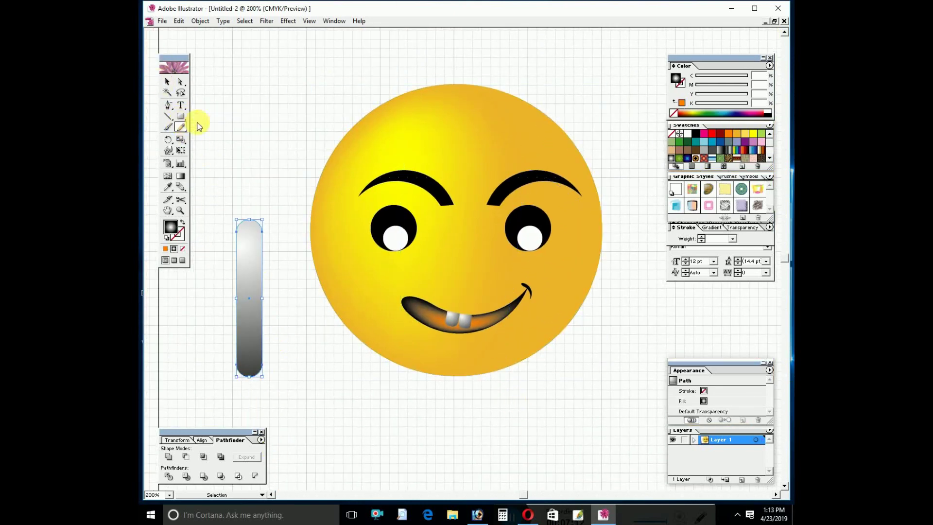
{"action": "left_click_drag", "start_coordinate": [181, 117], "coordinate": [191, 118]}
{"action": "left_click_drag", "start_coordinate": [220, 209], "coordinate": [278, 333]}
{"action": "left_click", "coordinate": [186, 456]}
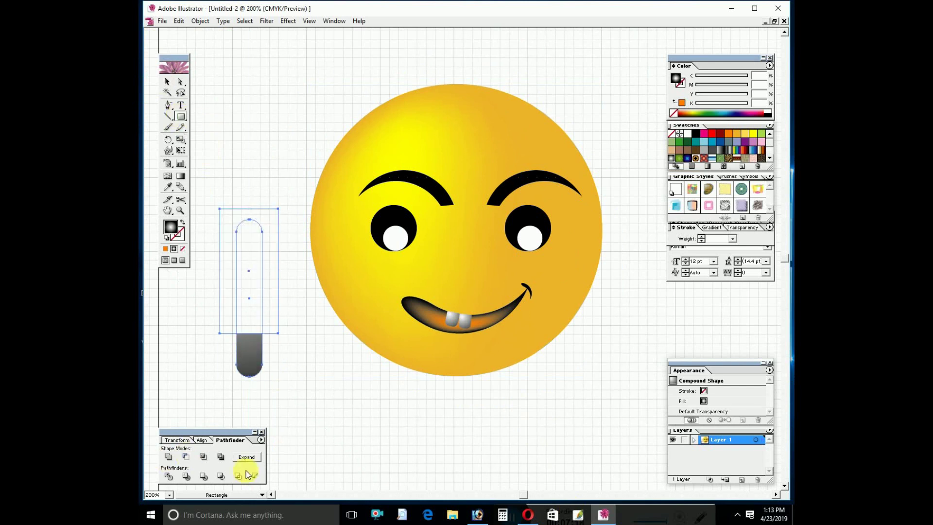
{"action": "left_click", "coordinate": [246, 457]}
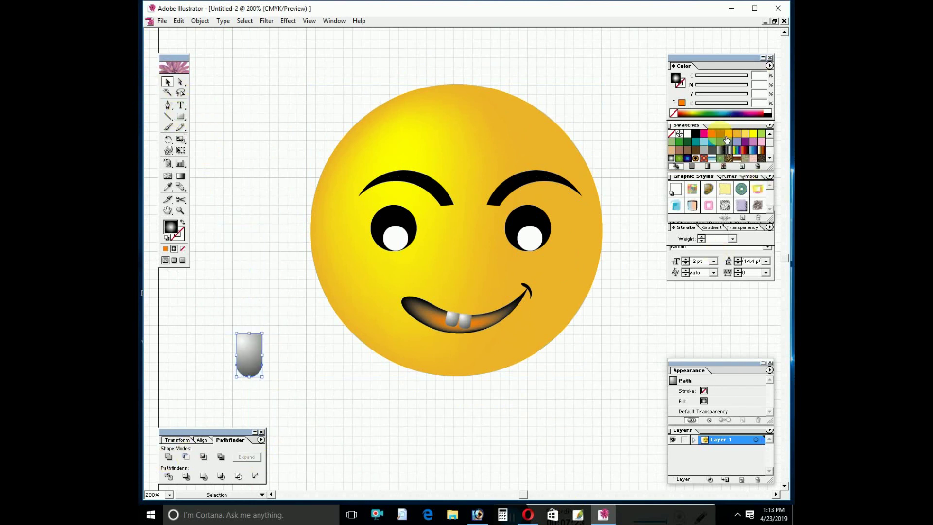
Fill the trimmed tongue shape with a white-to-red gradient using dark and bright red stops
{"action": "left_click", "coordinate": [723, 136]}
{"action": "key", "text": "ctrl+z"}
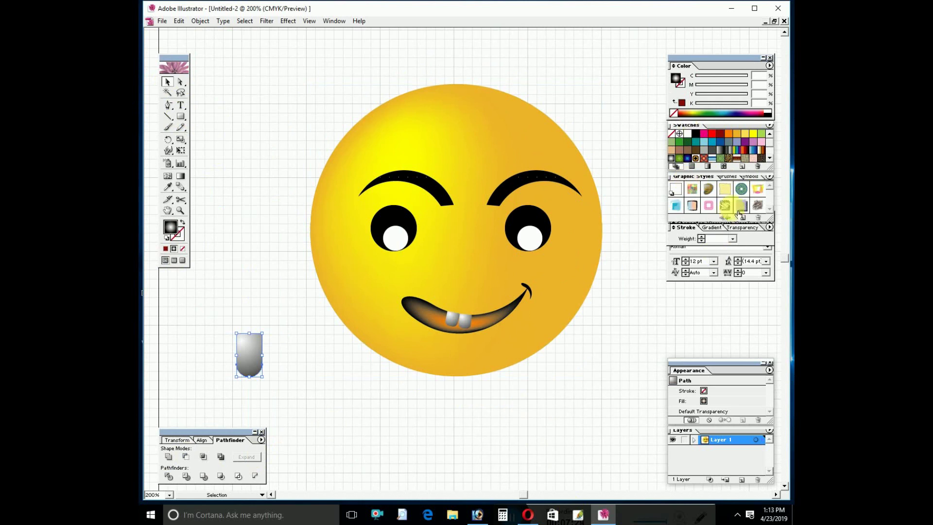
{"action": "left_click", "coordinate": [711, 227]}
{"action": "left_click_drag", "start_coordinate": [720, 134], "coordinate": [762, 239]}
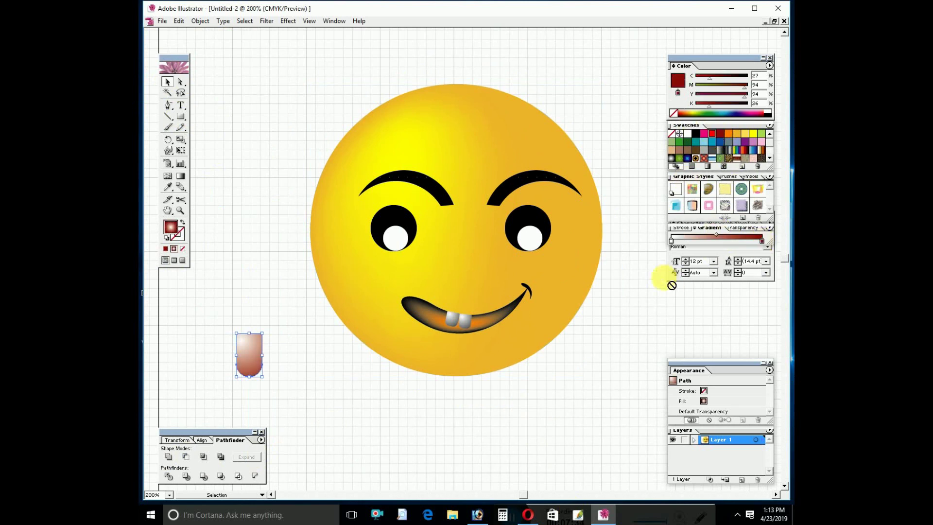
{"action": "left_click_drag", "start_coordinate": [672, 286], "coordinate": [672, 240]}
{"action": "mouse_move", "coordinate": [251, 366]}
{"action": "left_mouse_down"}
{"action": "mouse_move", "coordinate": [457, 361]}
{"action": "mouse_move", "coordinate": [454, 406]}
{"action": "left_mouse_up"}
{"action": "key", "text": "ctrl+equal"}
{"action": "scroll", "coordinate": [450, 447], "scroll_direction": "up", "scroll_amount": 2}
Fill the tongue solid dark red and add a bright red mesh point
{"action": "left_click", "coordinate": [402, 350]}
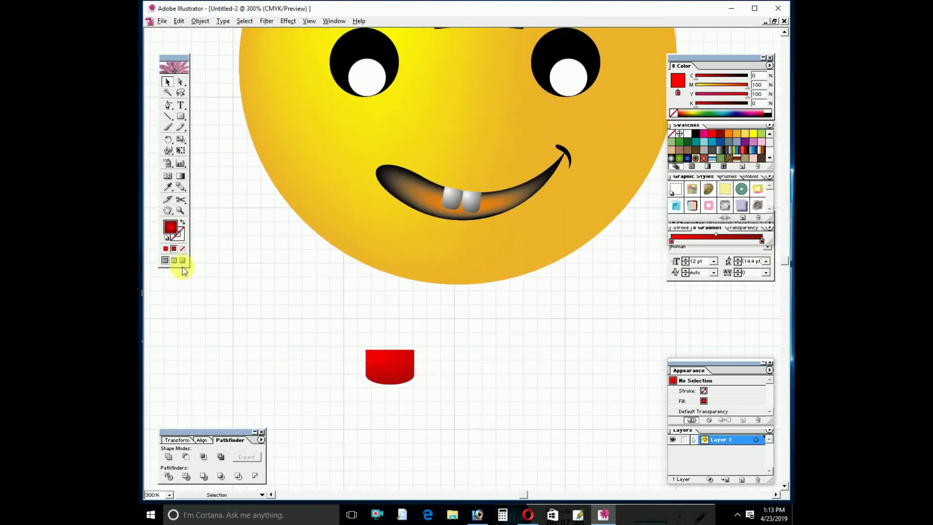
{"action": "left_click_drag", "start_coordinate": [721, 134], "coordinate": [390, 365]}
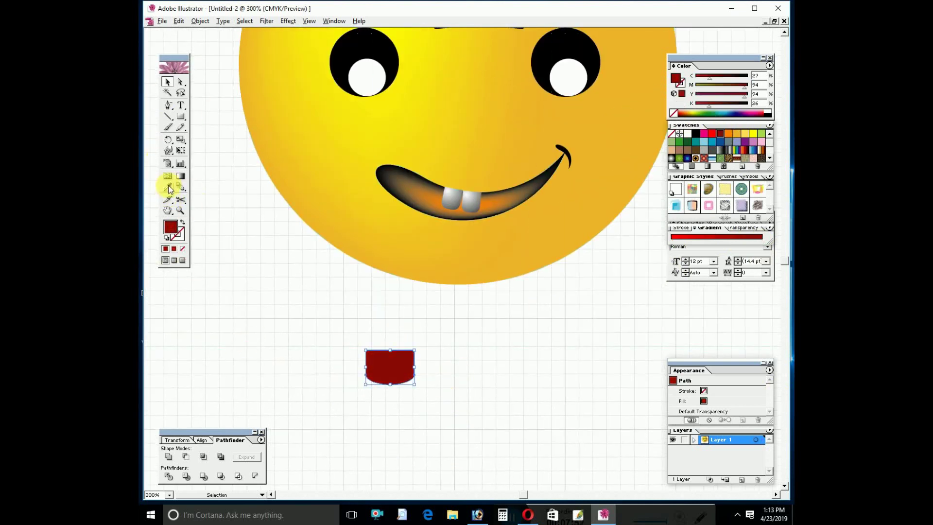
{"action": "left_click", "coordinate": [167, 176]}
{"action": "left_click", "coordinate": [389, 365]}
{"action": "left_click", "coordinate": [712, 133]}
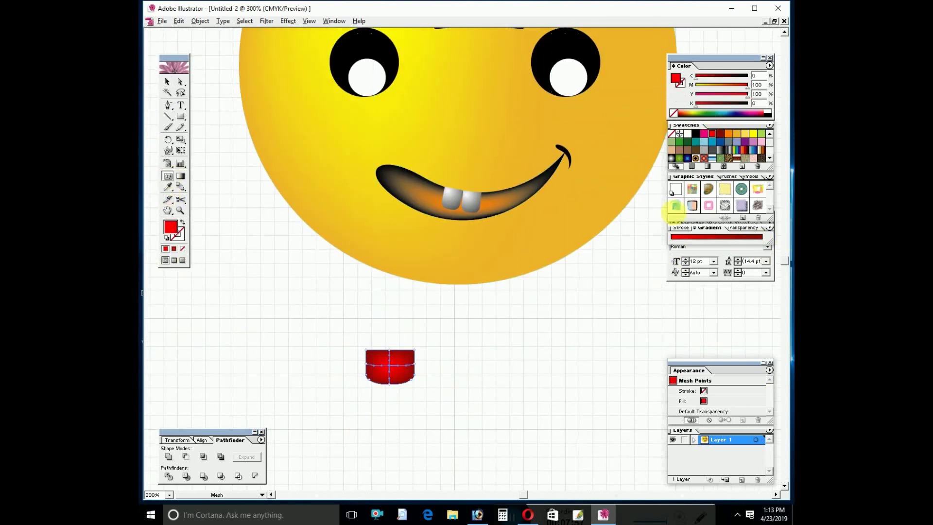
Set the mesh back to dark red, recolour its points bright red, and make the centre point orange
{"action": "left_click", "coordinate": [167, 81]}
{"action": "left_click", "coordinate": [384, 362]}
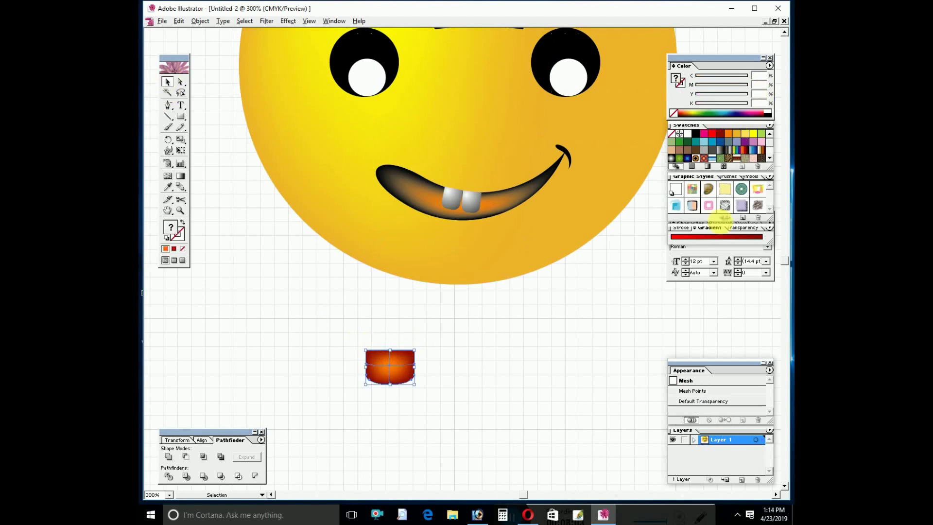
{"action": "left_click", "coordinate": [720, 134]}
{"action": "left_click", "coordinate": [181, 82]}
{"action": "left_click", "coordinate": [390, 350]}
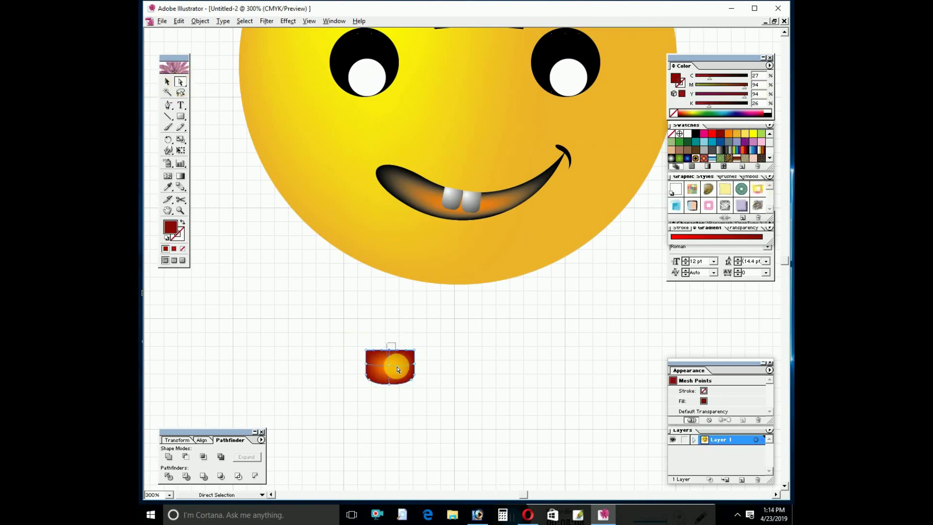
{"action": "left_click", "coordinate": [712, 133]}
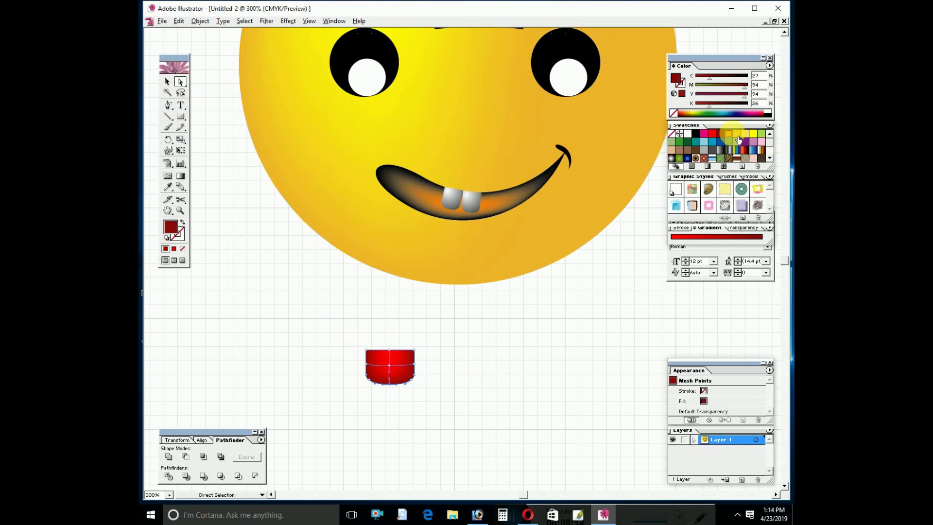
{"action": "mouse_move", "coordinate": [728, 133]}
{"action": "left_mouse_down"}
{"action": "mouse_move", "coordinate": [390, 366]}
{"action": "mouse_move", "coordinate": [422, 385]}
{"action": "mouse_move", "coordinate": [390, 377]}
{"action": "left_mouse_up"}
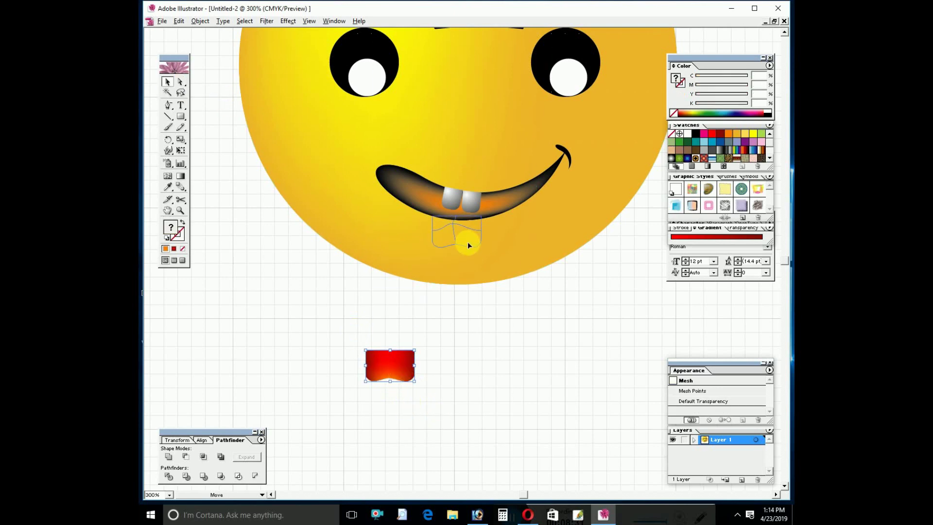
Place the red tongue under the teeth and tilt it slightly counter-clockwise
{"action": "key", "text": "ctrl+plus"}
{"action": "left_click_drag", "start_coordinate": [467, 246], "coordinate": [546, 365]}
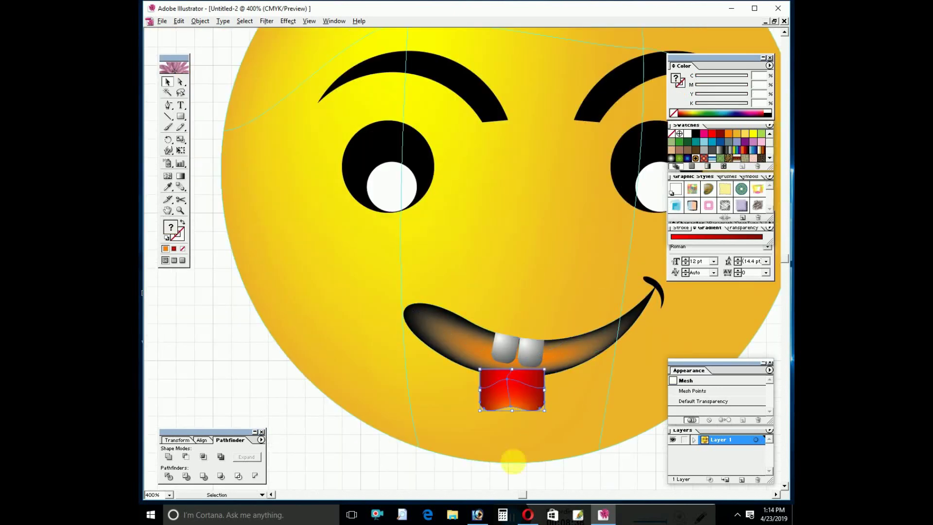
{"action": "left_click_drag", "start_coordinate": [556, 414], "coordinate": [539, 407]}
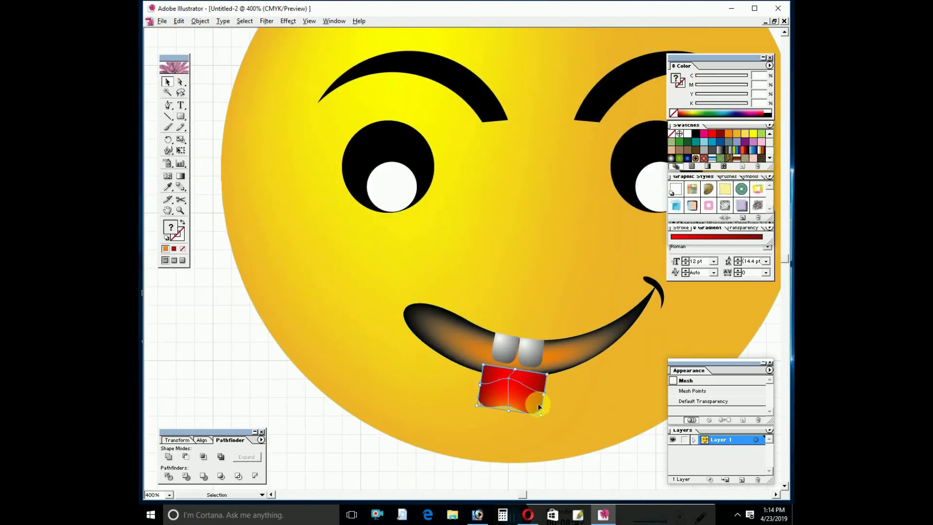
{"action": "left_click", "coordinate": [209, 130]}
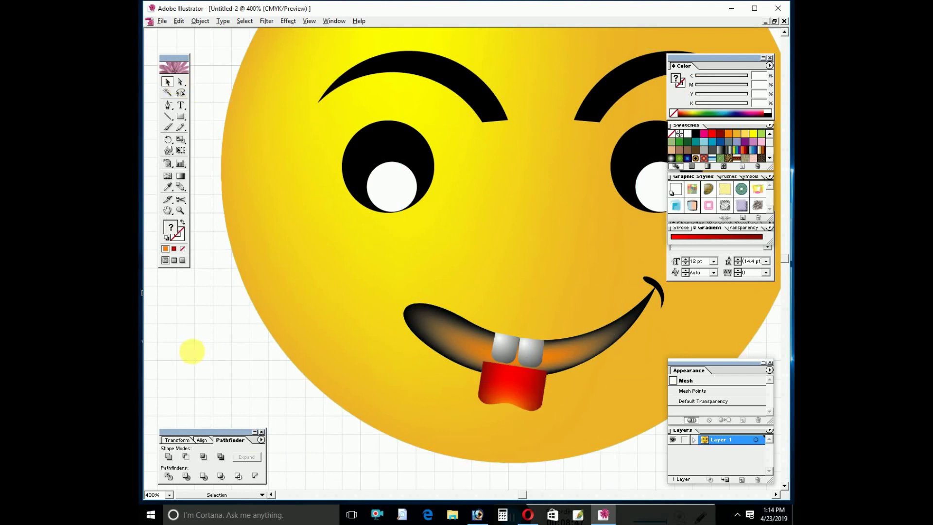
Reshape the tongue mesh by raising its left and bottom-right anchors and lowering the bottom point
{"action": "left_click", "coordinate": [180, 82]}
{"action": "left_click", "coordinate": [505, 403]}
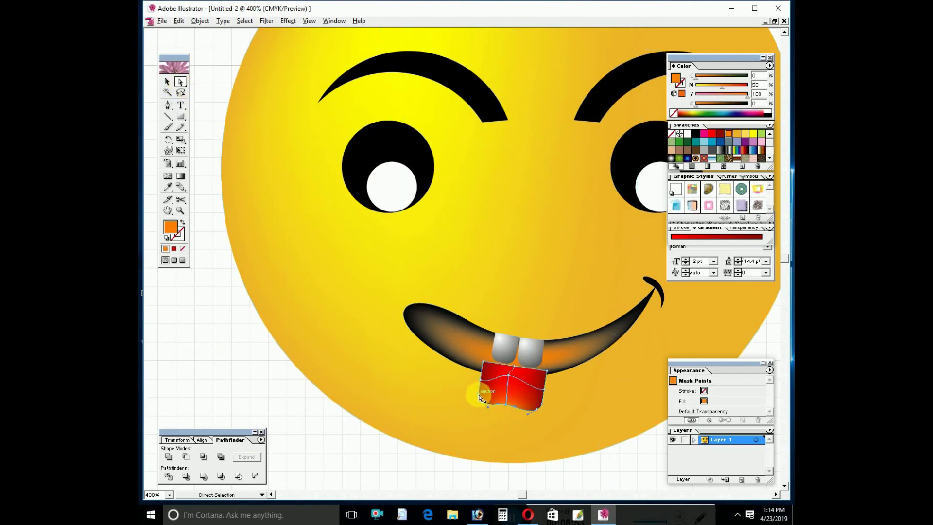
{"action": "left_click_drag", "start_coordinate": [480, 398], "coordinate": [481, 383]}
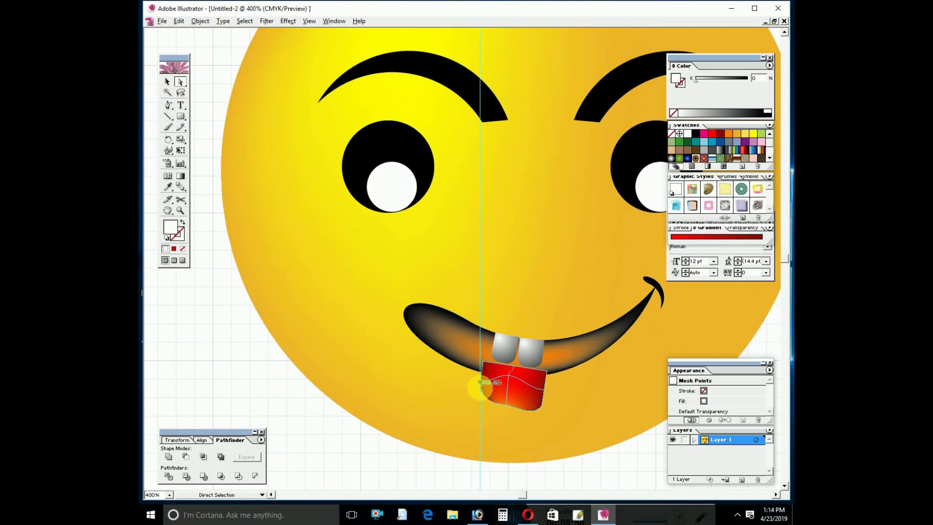
{"action": "key", "text": "ctrl+plus"}
{"action": "left_click_drag", "start_coordinate": [471, 329], "coordinate": [478, 302]}
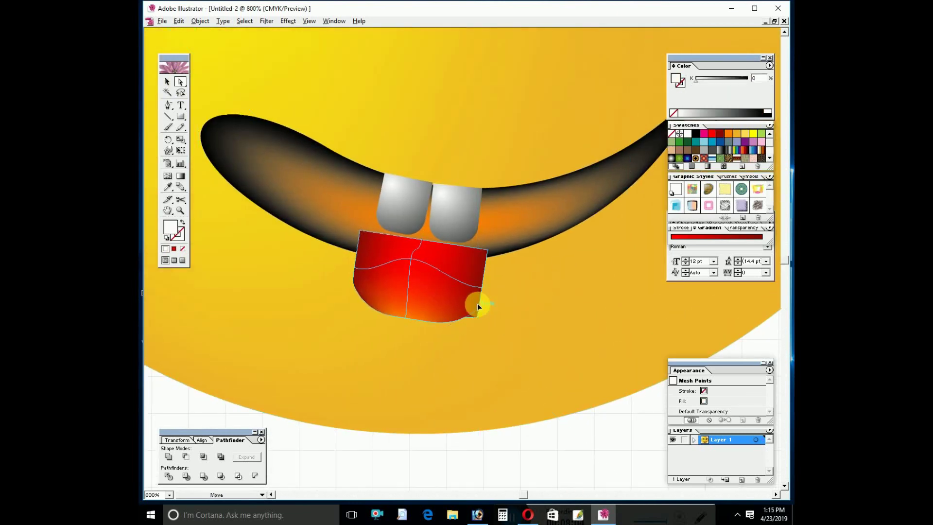
{"action": "left_click", "coordinate": [404, 326]}
{"action": "left_click_drag", "start_coordinate": [404, 326], "coordinate": [406, 335]}
{"action": "left_click", "coordinate": [445, 452]}
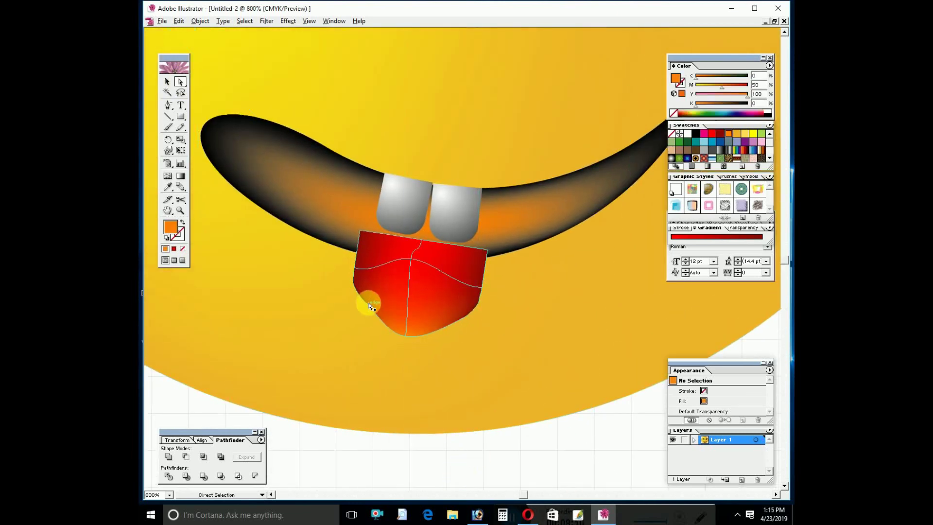
{"action": "left_click", "coordinate": [365, 302]}
{"action": "left_click", "coordinate": [337, 454]}
{"action": "left_click_drag", "start_coordinate": [365, 301], "coordinate": [362, 307]}
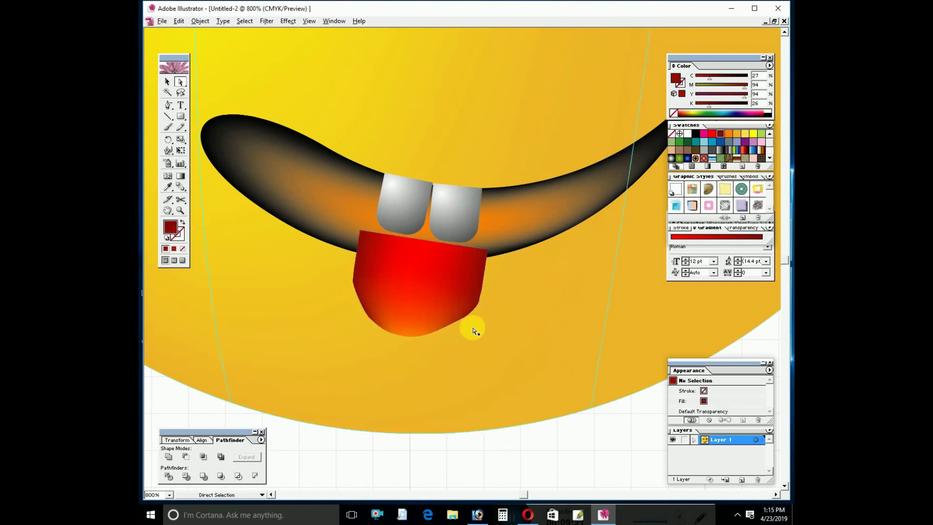
Lower the tongue's top edge so it dips in the middle, then send it behind the teeth
{"action": "left_click", "coordinate": [439, 265]}
{"action": "key", "text": "ctrl+plus"}
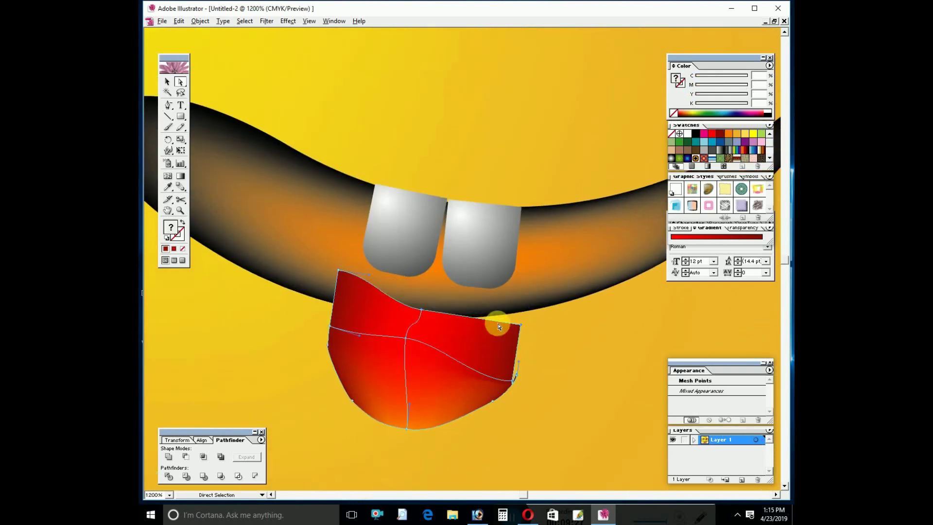
{"action": "left_click_drag", "start_coordinate": [528, 301], "coordinate": [523, 310]}
{"action": "left_click_drag", "start_coordinate": [338, 274], "coordinate": [338, 302]}
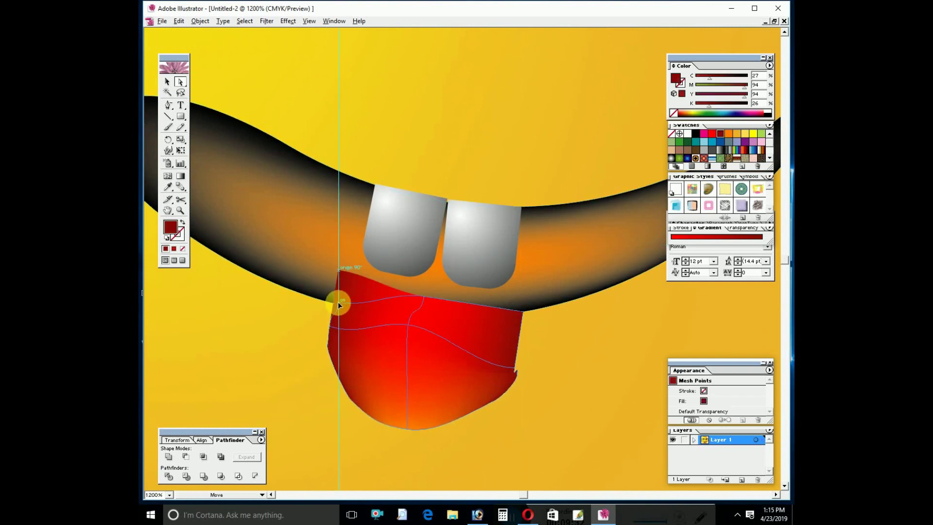
{"action": "left_click_drag", "start_coordinate": [424, 298], "coordinate": [421, 373]}
{"action": "mouse_move", "coordinate": [428, 305]}
{"action": "left_mouse_down"}
{"action": "mouse_move", "coordinate": [436, 319]}
{"action": "mouse_move", "coordinate": [474, 297]}
{"action": "left_mouse_up"}
{"action": "key", "text": "v"}
{"action": "key", "text": "ctrl+bracketleft"}
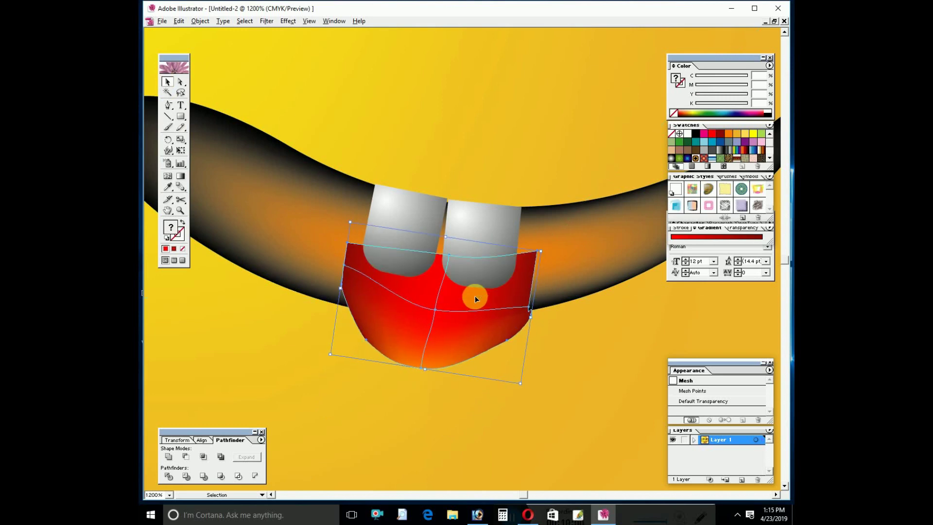
{"action": "key", "text": "ctrl+minus"}
{"action": "key", "text": "ctrl+minus"}
{"action": "key", "text": "ctrl+minus"}
Move the tongue up behind the teeth, enlarging and slightly rotating it
{"action": "left_click", "coordinate": [468, 395]}
{"action": "key", "text": "ctrl+minus"}
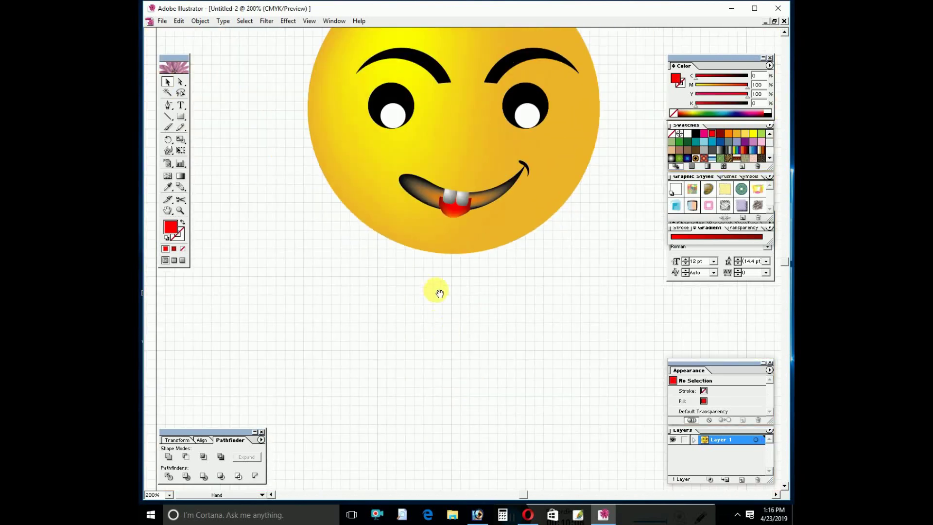
{"action": "key", "text": "ctrl+plus"}
{"action": "key", "text": "ctrl+plus"}
{"action": "key", "text": "ctrl+plus"}
{"action": "left_click_drag", "start_coordinate": [413, 267], "coordinate": [416, 250]}
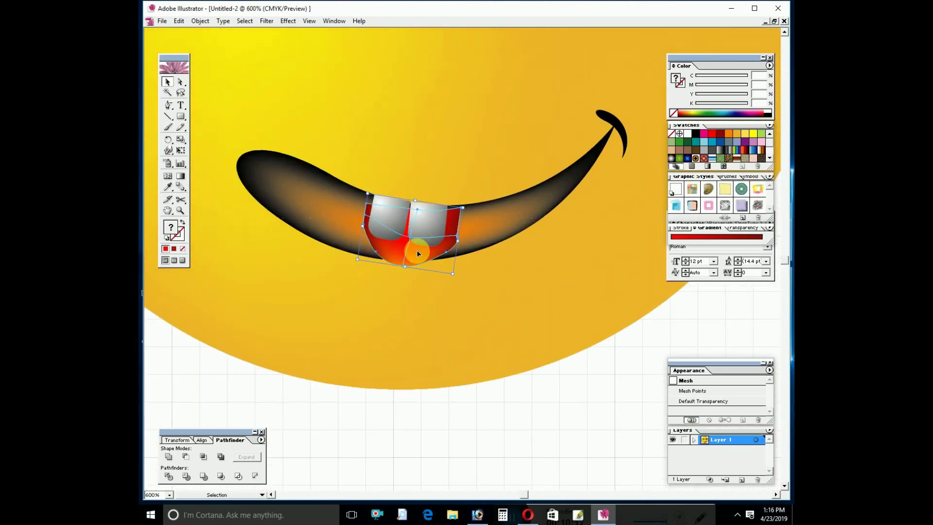
{"action": "left_click", "coordinate": [462, 204]}
{"action": "left_click", "coordinate": [365, 197]}
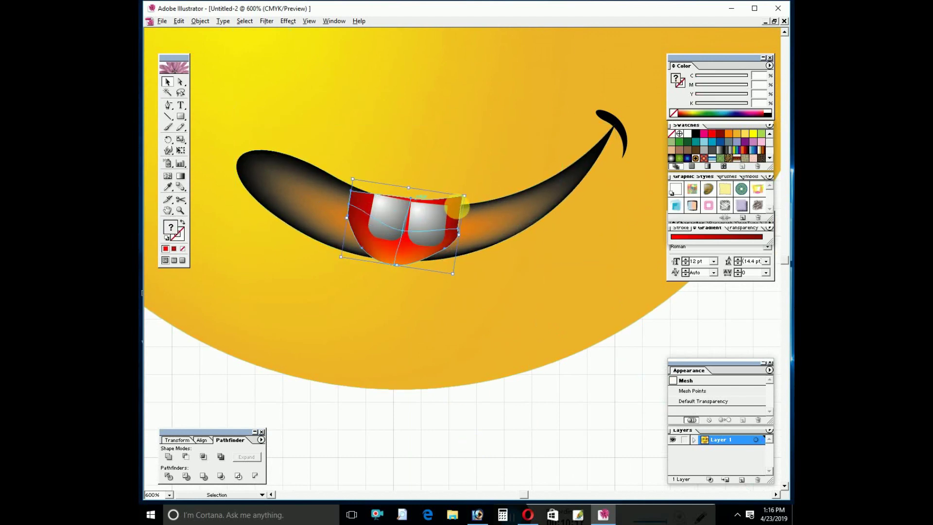
{"action": "left_click_drag", "start_coordinate": [448, 209], "coordinate": [475, 203]}
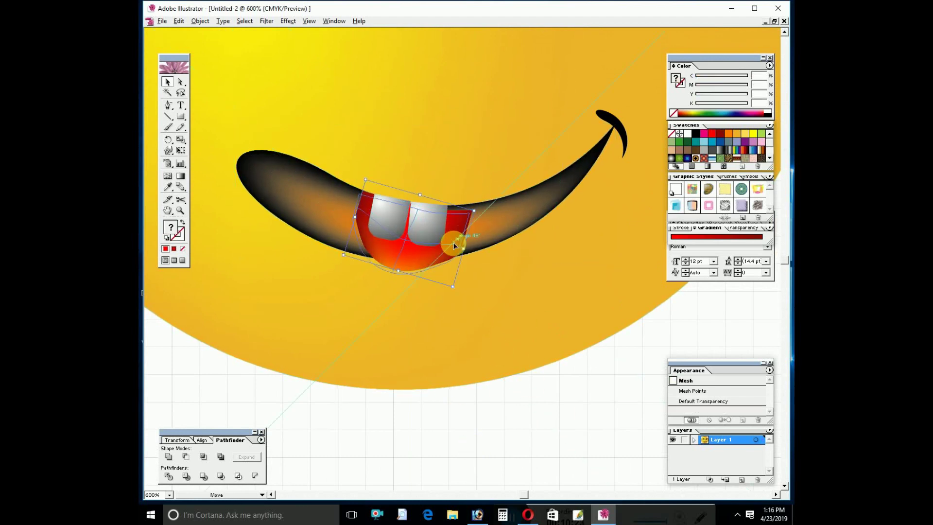
Add a new red mesh point on the tongue with the Mesh tool
{"action": "key", "text": "ctrl+plus"}
{"action": "key", "text": "ctrl+plus"}
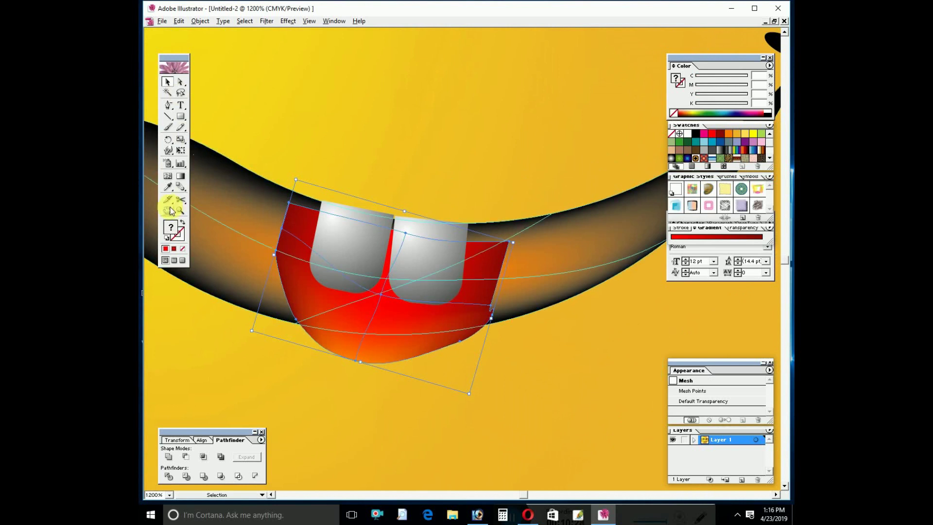
{"action": "key", "text": "u"}
{"action": "left_click", "coordinate": [400, 258]}
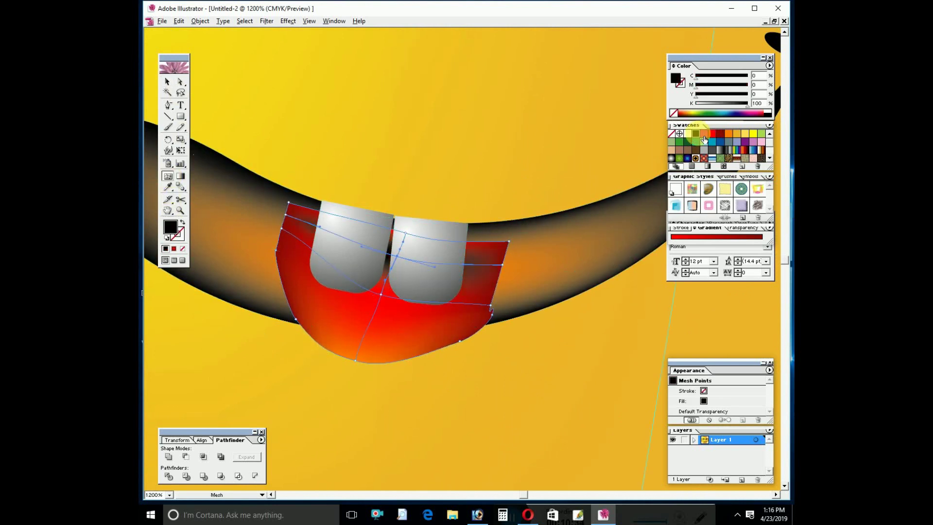
{"action": "key", "text": "comma"}
{"action": "left_click", "coordinate": [387, 281]}
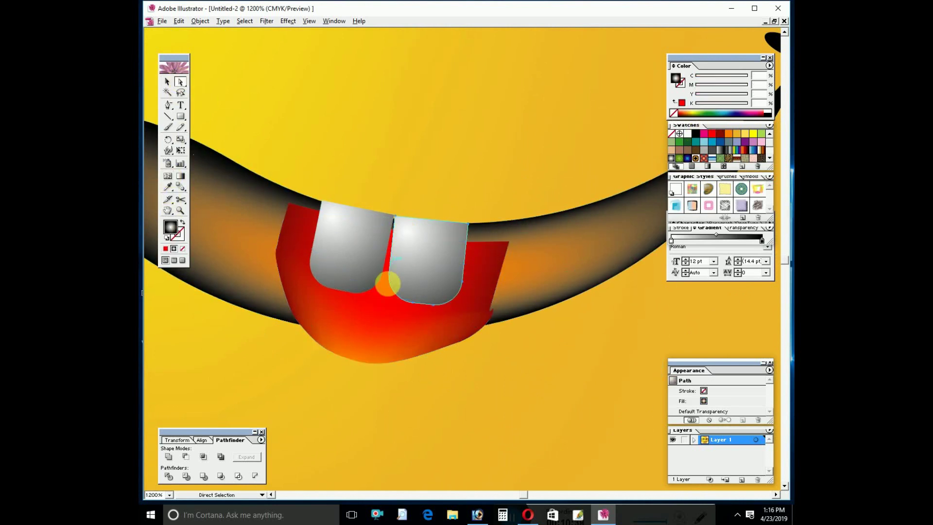
Move the tongue down clear of the teeth and colour its top-edge mesh points black
{"action": "left_click", "coordinate": [416, 369]}
{"action": "left_click", "coordinate": [168, 81]}
{"action": "left_click_drag", "start_coordinate": [420, 258], "coordinate": [406, 356]}
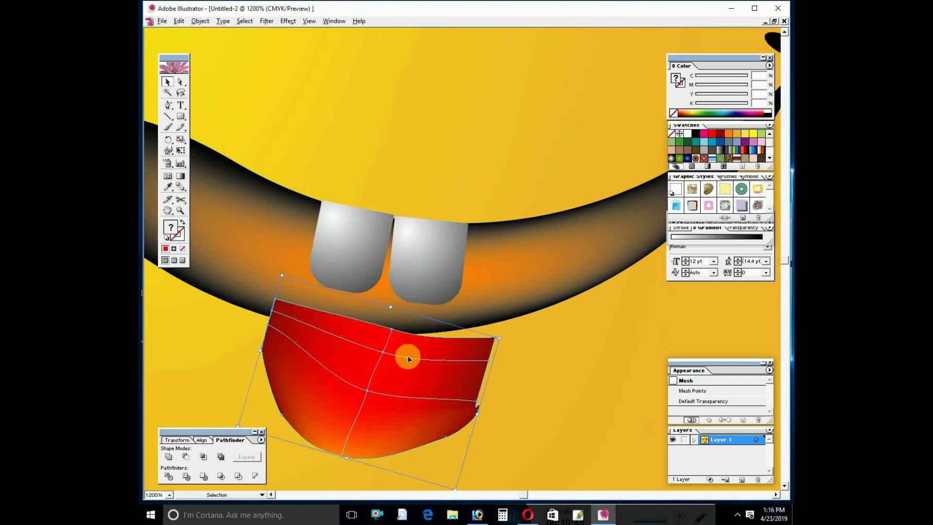
{"action": "key", "text": "a"}
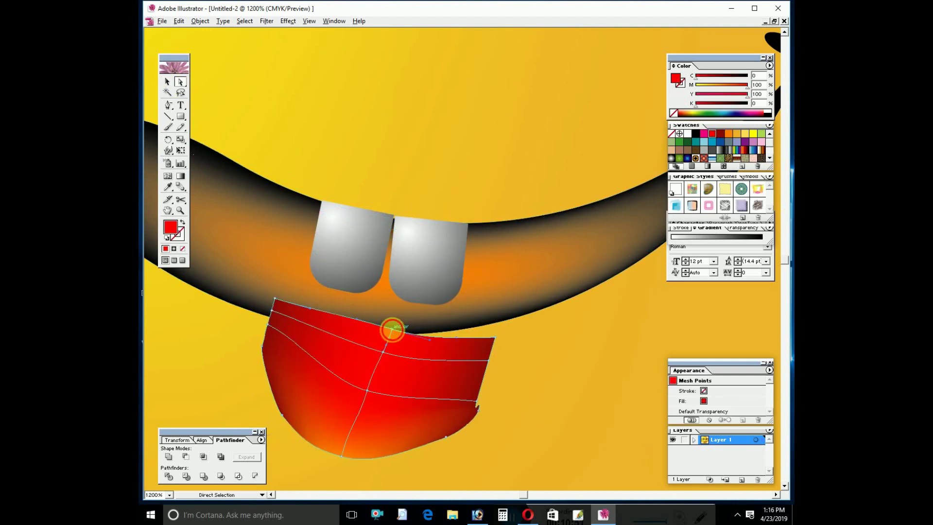
{"action": "left_click", "coordinate": [688, 133]}
{"action": "left_click", "coordinate": [165, 21]}
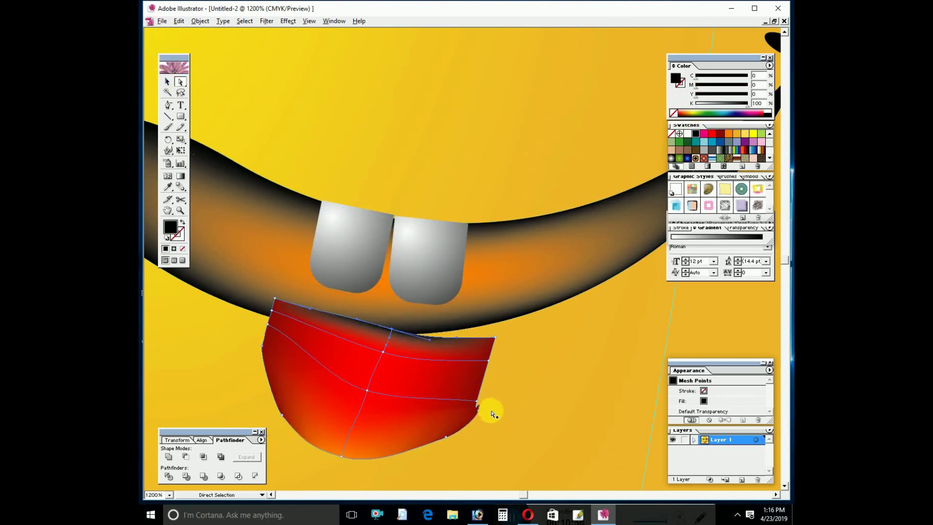
{"action": "left_click", "coordinate": [474, 414]}
{"action": "key", "text": "ctrl+plus"}
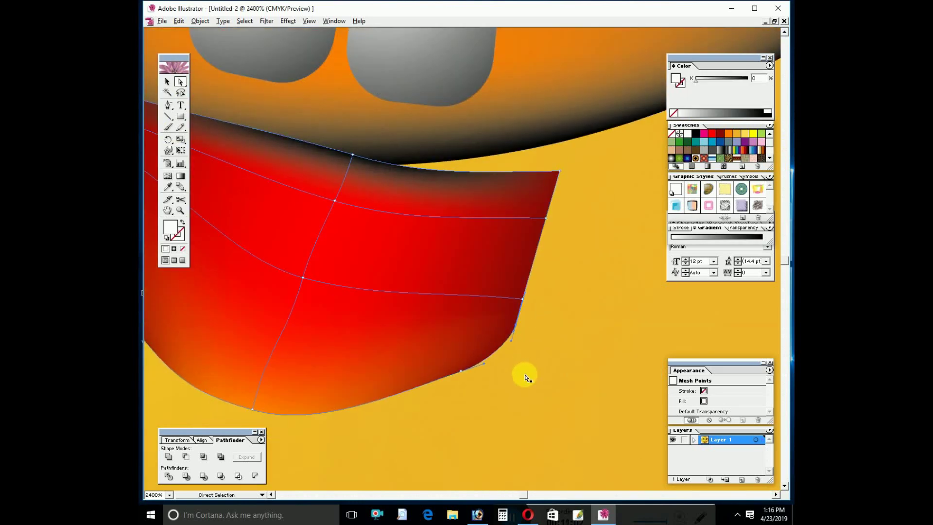
{"action": "key", "text": "ctrl+minus"}
Move the tongue back up behind the two teeth
{"action": "key", "text": "ctrl+minus"}
{"action": "key", "text": "v"}
{"action": "left_click_drag", "start_coordinate": [405, 273], "coordinate": [411, 201]}
{"action": "key", "text": "ctrl+minus"}
{"action": "key", "text": "ctrl+plus"}
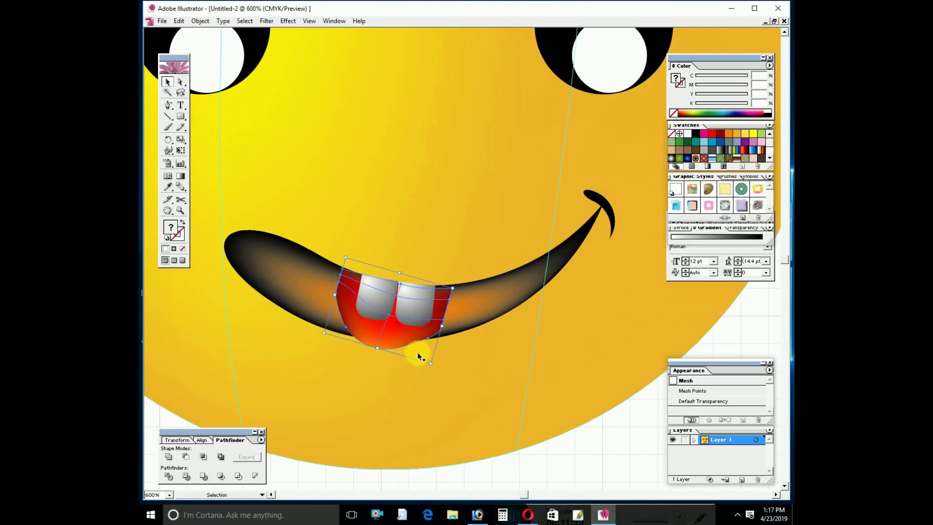
At 800% zoom, raise the tongue's top edge slightly and nudge it beneath the teeth
{"action": "key", "text": "ctrl+plus"}
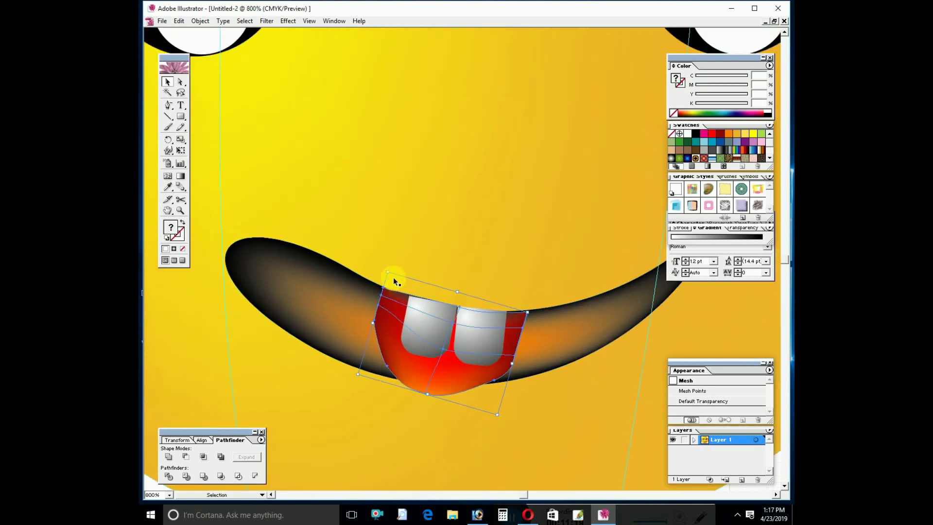
{"action": "left_click_drag", "start_coordinate": [528, 312], "coordinate": [528, 310]}
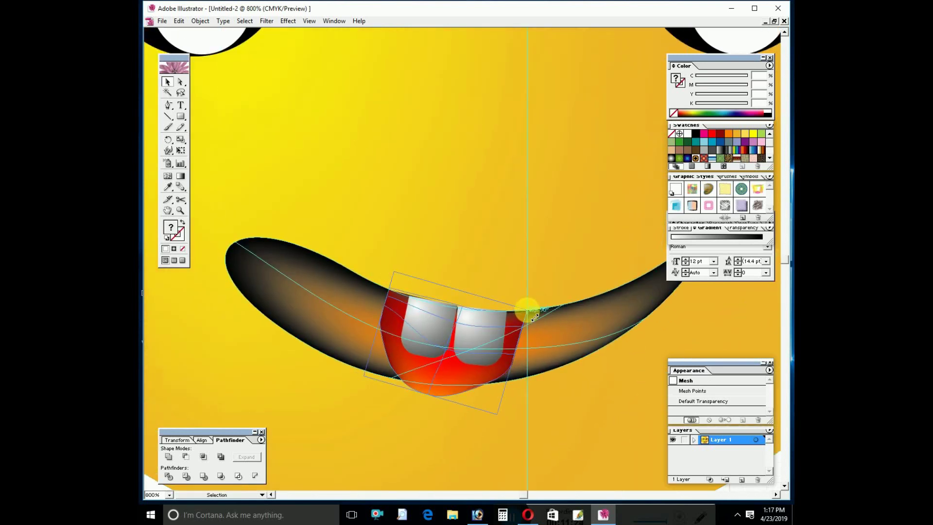
{"action": "left_click", "coordinate": [463, 385]}
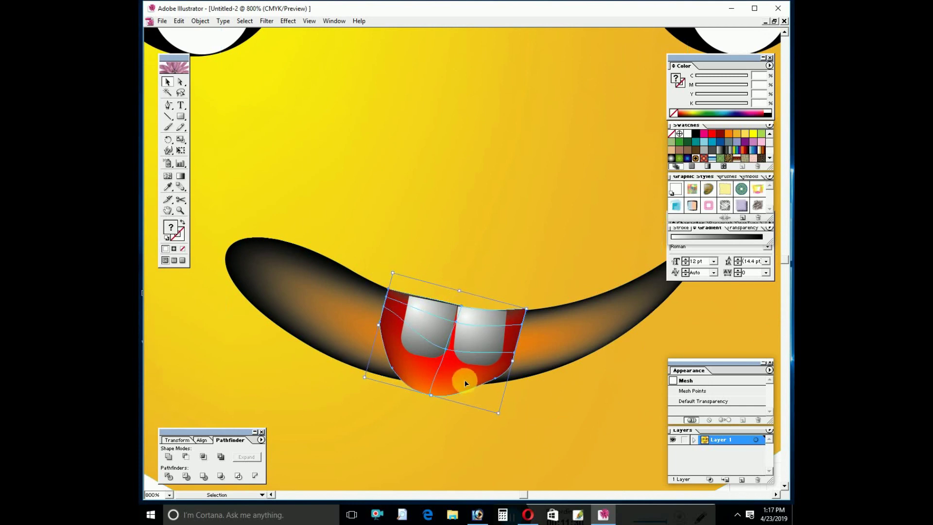
{"action": "left_click_drag", "start_coordinate": [502, 382], "coordinate": [502, 382]}
{"action": "key", "text": "ctrl+plus"}
{"action": "key", "text": "ctrl+plus"}
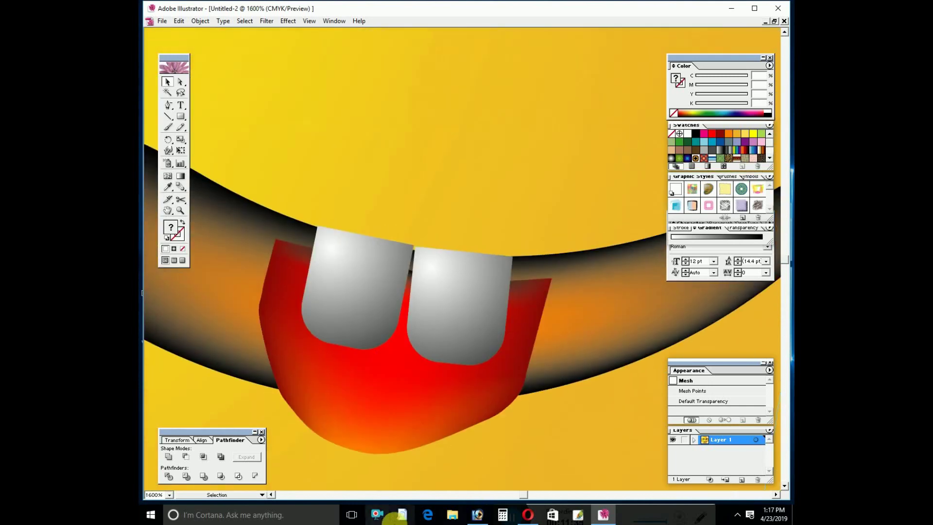
{"action": "key", "text": "ctrl+plus"}
Sample the mouth's dark brown onto the tongue's right corner mesh point with the Eyedropper
{"action": "key", "text": "a"}
{"action": "left_click", "coordinate": [241, 236]}
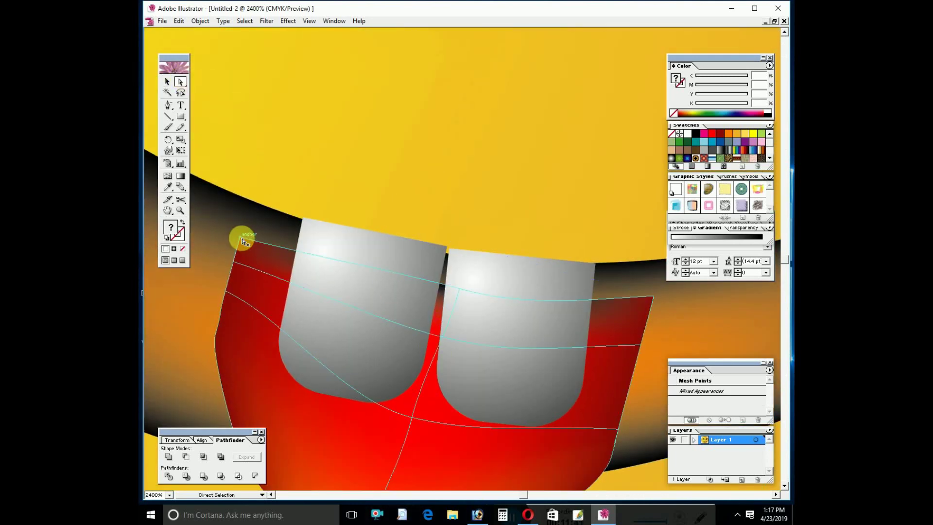
{"action": "left_click", "coordinate": [630, 179]}
{"action": "left_click", "coordinate": [654, 295]}
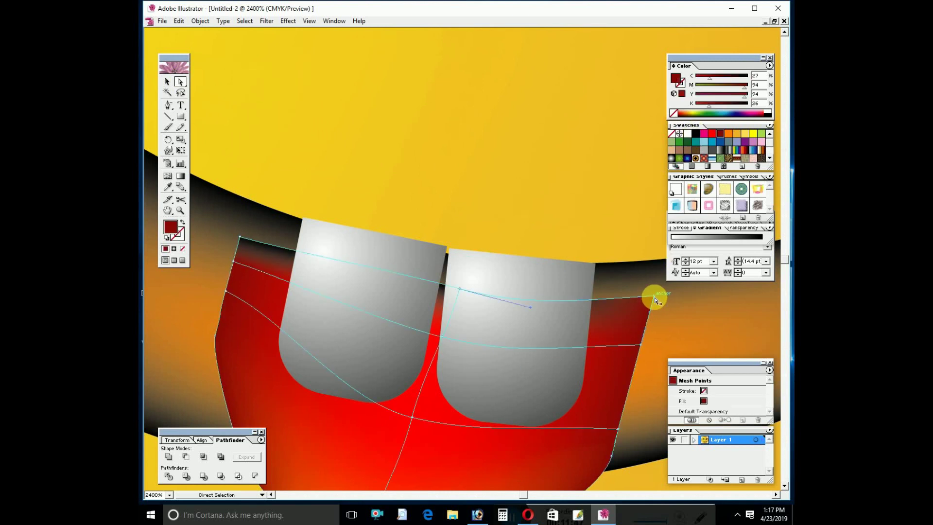
{"action": "left_click", "coordinate": [166, 185]}
{"action": "left_click", "coordinate": [647, 297]}
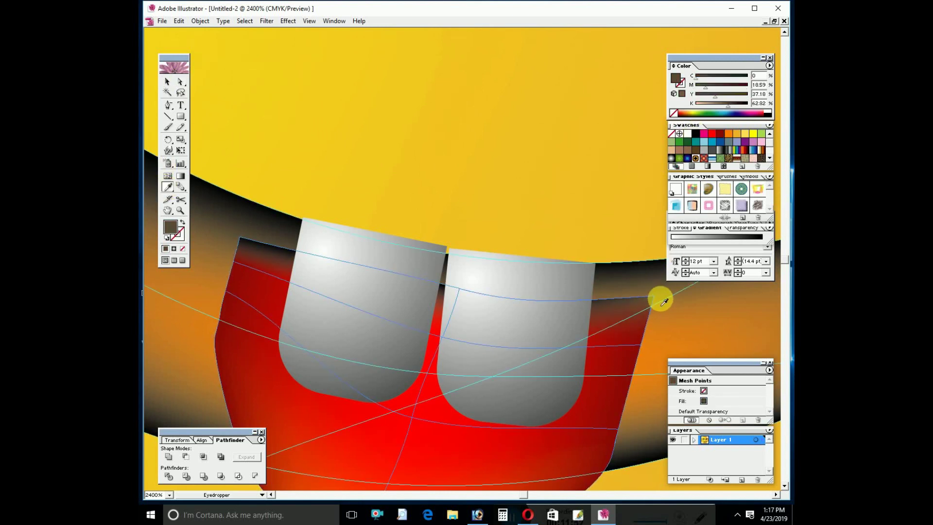
Shade the other top-edge points and the top-left corner with the same brown
{"action": "left_click", "coordinate": [431, 308], "text": "ctrl"}
{"action": "left_click", "coordinate": [462, 291], "text": "ctrl+shift"}
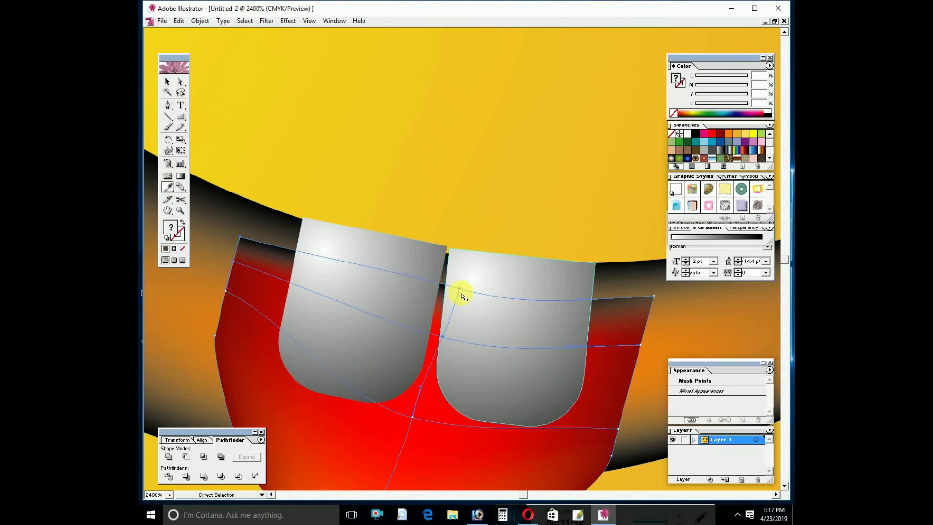
{"action": "left_click", "coordinate": [621, 296]}
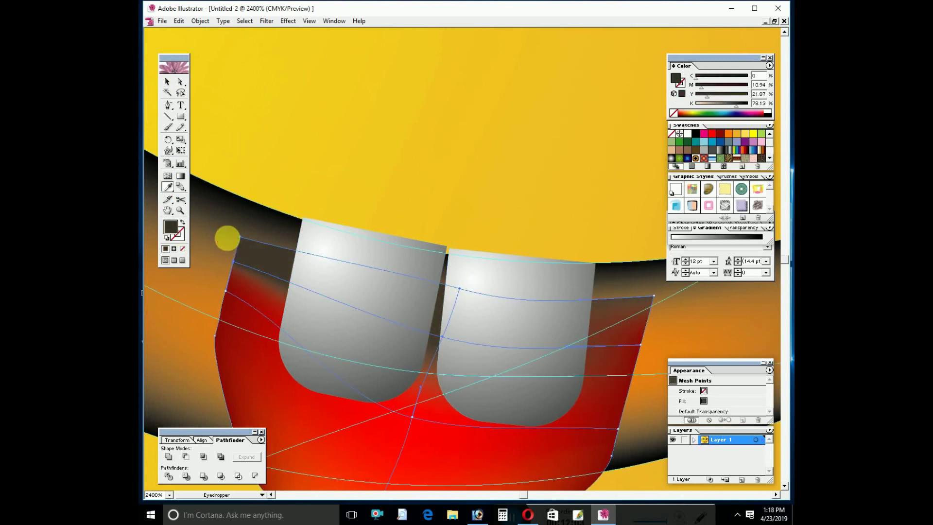
{"action": "left_click", "coordinate": [234, 262], "text": "ctrl"}
{"action": "left_click", "coordinate": [673, 310]}
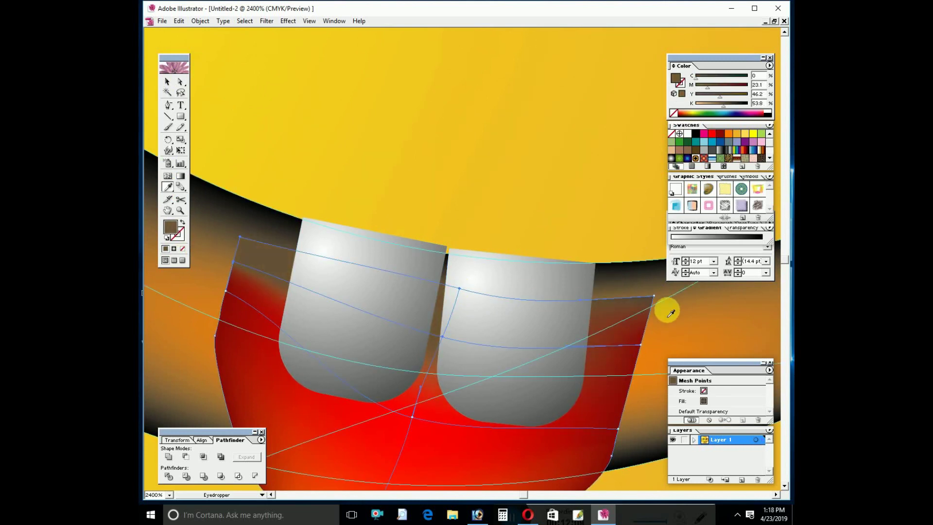
Zoom out to 66.67% to view the whole smiley and restore the panels
{"action": "left_click", "coordinate": [412, 154], "text": "alt"}
{"action": "left_click", "coordinate": [379, 234], "text": "alt"}
{"action": "left_click", "coordinate": [345, 315], "text": "alt"}
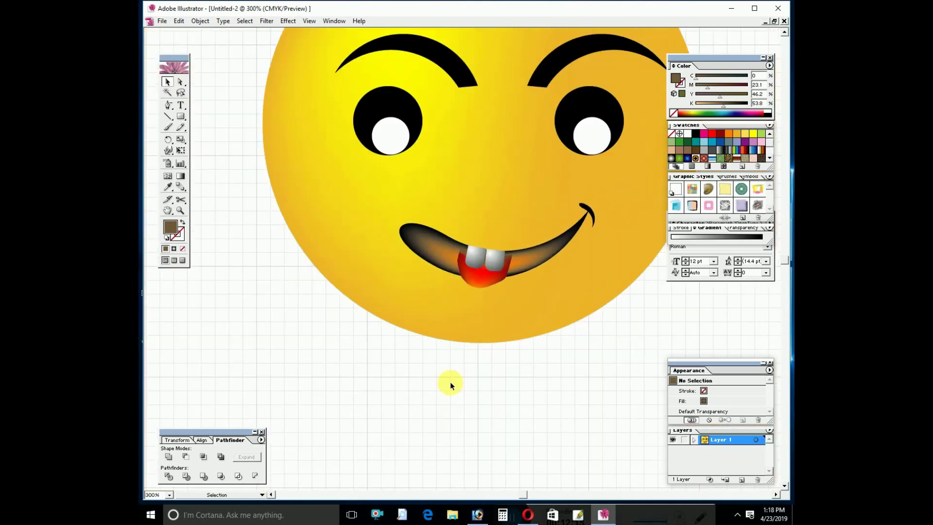
{"action": "left_click", "coordinate": [450, 381], "text": "alt"}
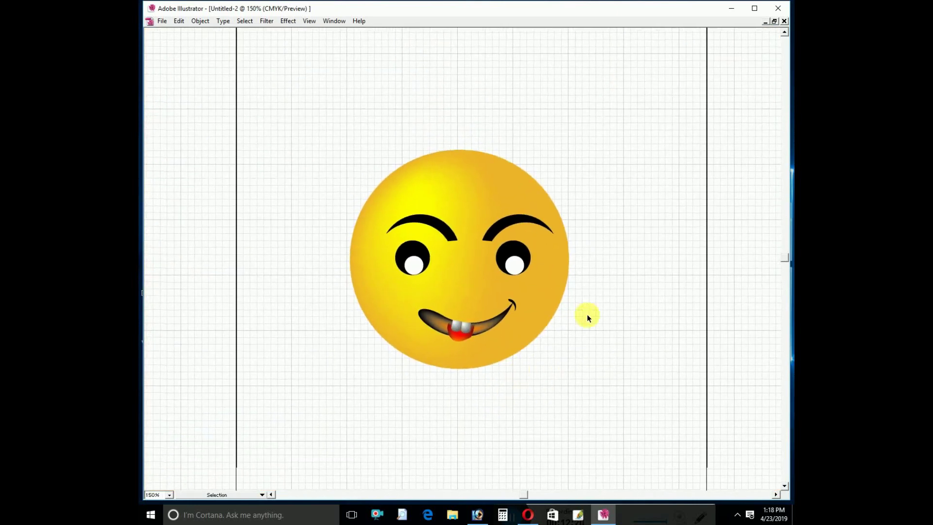
{"action": "left_click_drag", "start_coordinate": [514, 377], "coordinate": [606, 333]}
{"action": "key", "text": "ctrl+minus"}
{"action": "key", "text": "ctrl+minus"}
{"action": "left_click_drag", "start_coordinate": [503, 377], "coordinate": [505, 393]}
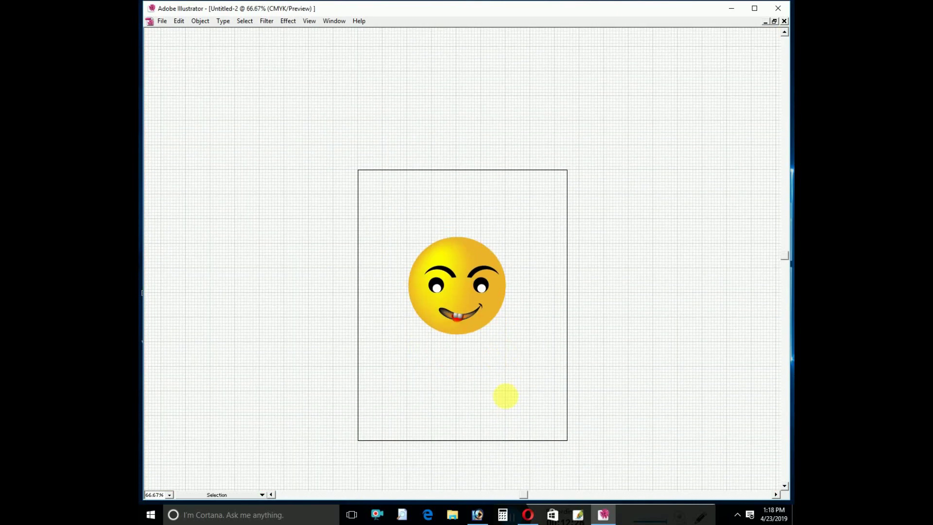
{"action": "key", "text": "Tab"}
Draw a flat ellipse below the face and nudge it up slightly
{"action": "left_click_drag", "start_coordinate": [180, 116], "coordinate": [219, 120]}
{"action": "key", "text": "Tab"}
{"action": "left_click_drag", "start_coordinate": [403, 338], "coordinate": [512, 362]}
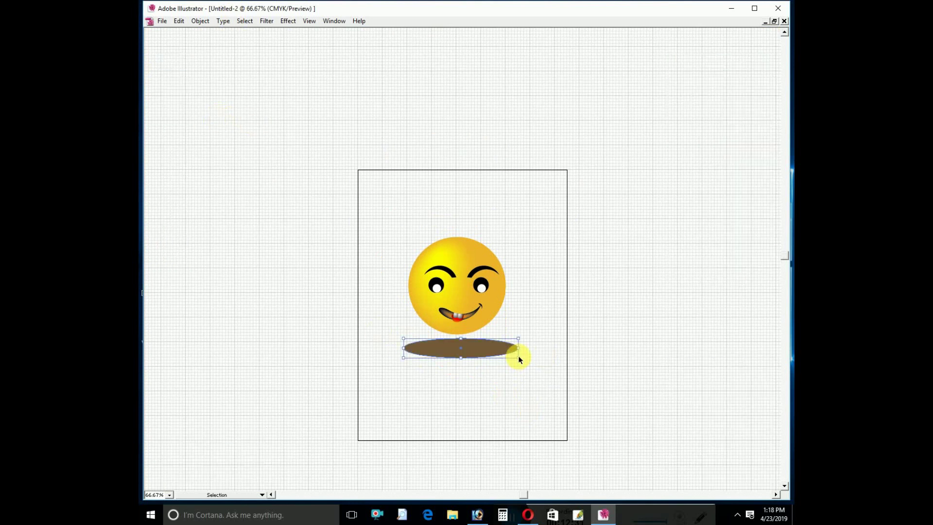
{"action": "key", "text": "ctrl+apostrophe"}
{"action": "key", "text": "ctrl+plus"}
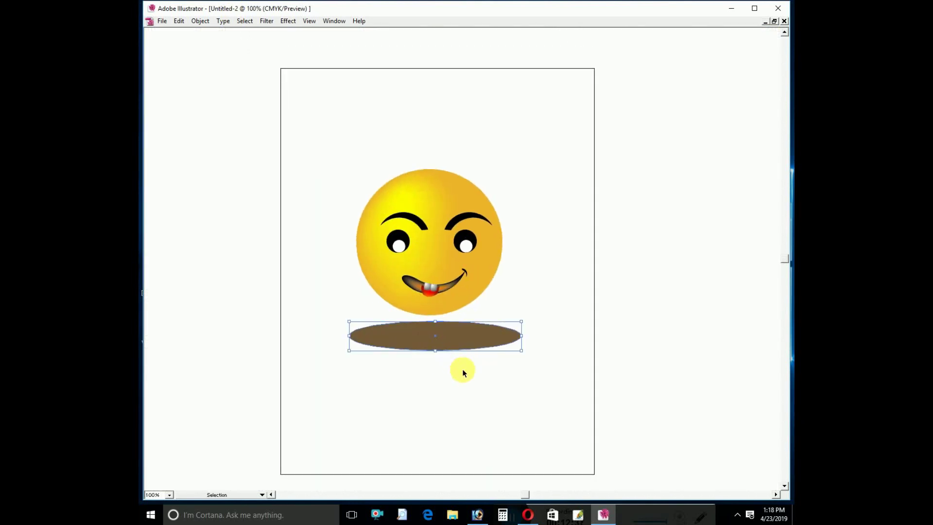
{"action": "key", "text": "Up"}
{"action": "key", "text": "Up"}
{"action": "key", "text": "Up"}
Fill the ellipse with the black-to-white radial gradient swatch
{"action": "key", "text": "shift+Tab"}
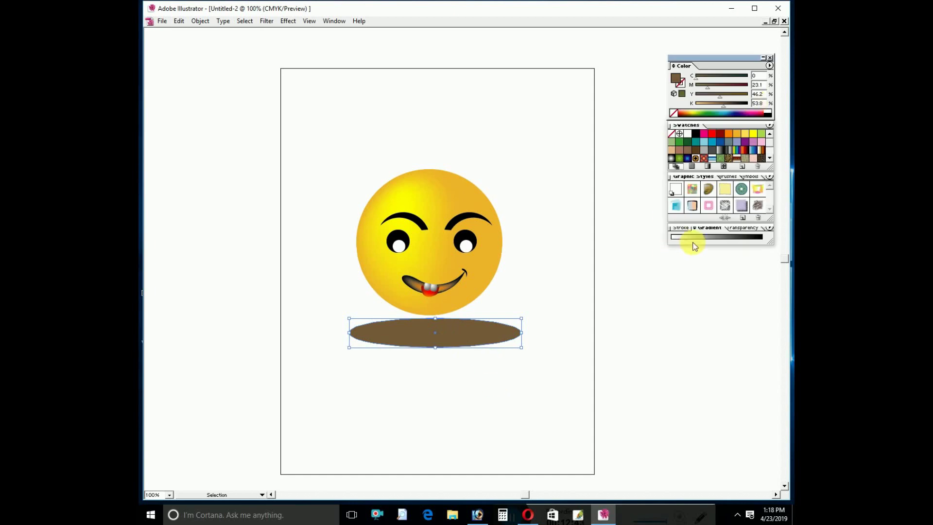
{"action": "left_click", "coordinate": [692, 239]}
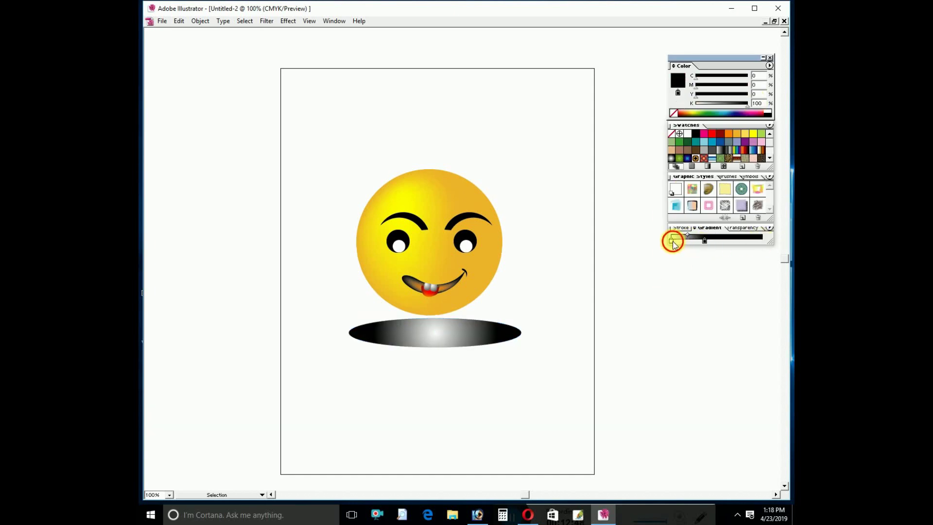
{"action": "key", "text": "Tab"}
{"action": "key", "text": "Tab"}
Redraw the ellipse's gradient lighter on the left, then shrink it and shift it right
{"action": "left_click", "coordinate": [180, 176]}
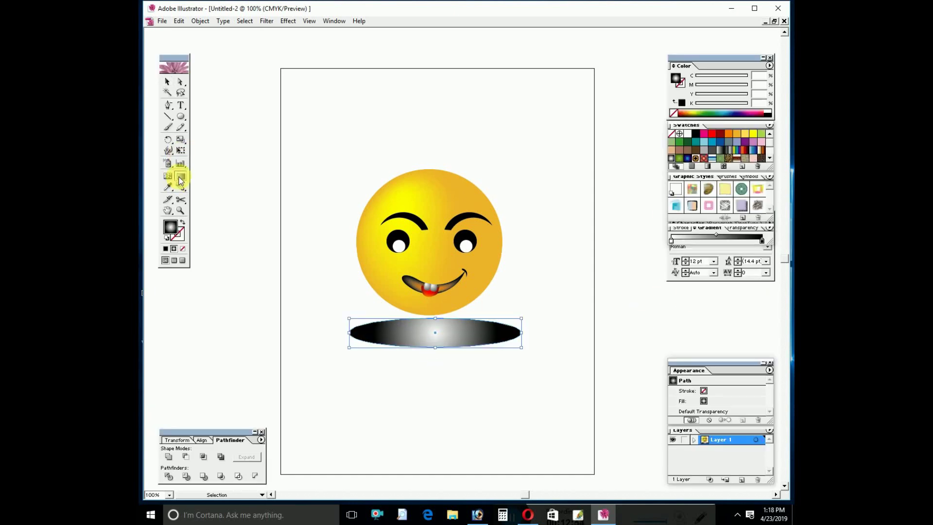
{"action": "mouse_move", "coordinate": [491, 364]}
{"action": "left_mouse_down"}
{"action": "mouse_move", "coordinate": [447, 369]}
{"action": "mouse_move", "coordinate": [468, 297]}
{"action": "left_mouse_up"}
{"action": "left_click_drag", "start_coordinate": [427, 367], "coordinate": [582, 384]}
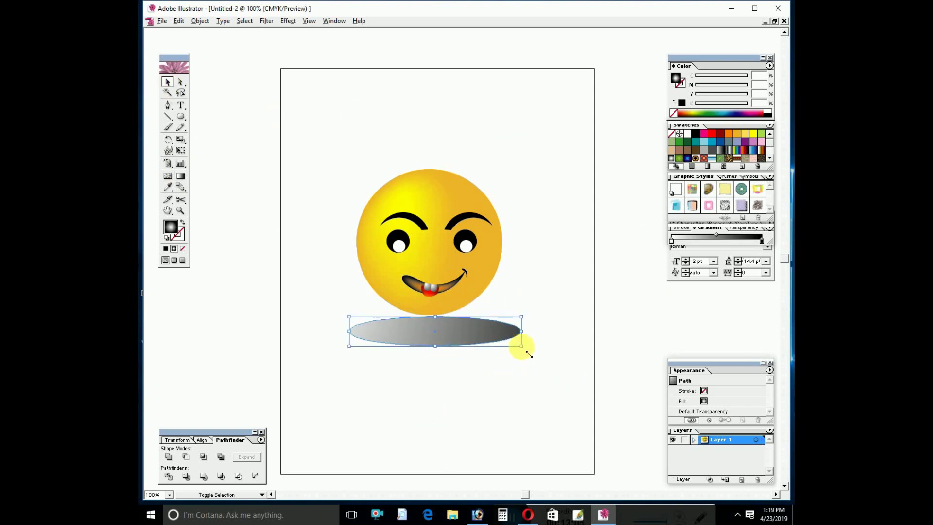
{"action": "left_click_drag", "start_coordinate": [529, 354], "coordinate": [505, 350]}
{"action": "left_click_drag", "start_coordinate": [431, 331], "coordinate": [484, 321]}
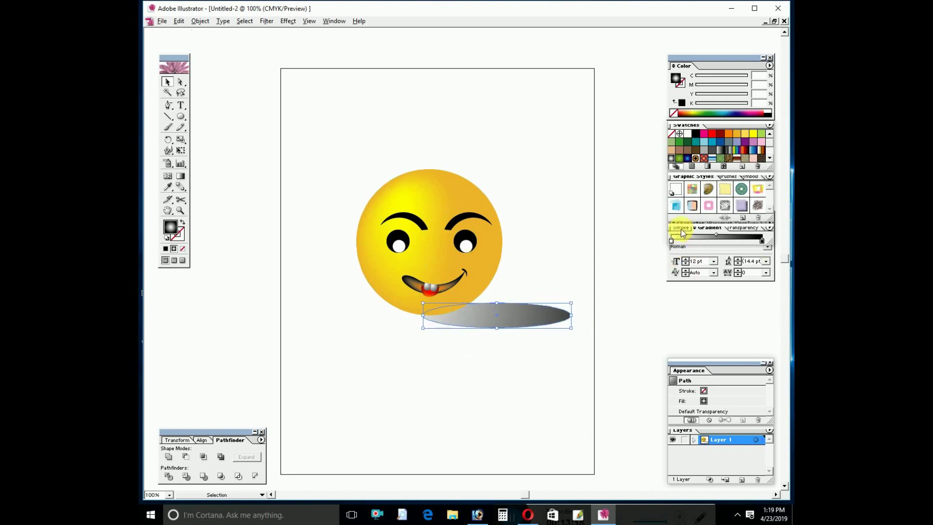
Keep the shadow's blend mode Normal and lower its opacity to 44%
{"action": "left_click", "coordinate": [715, 241]}
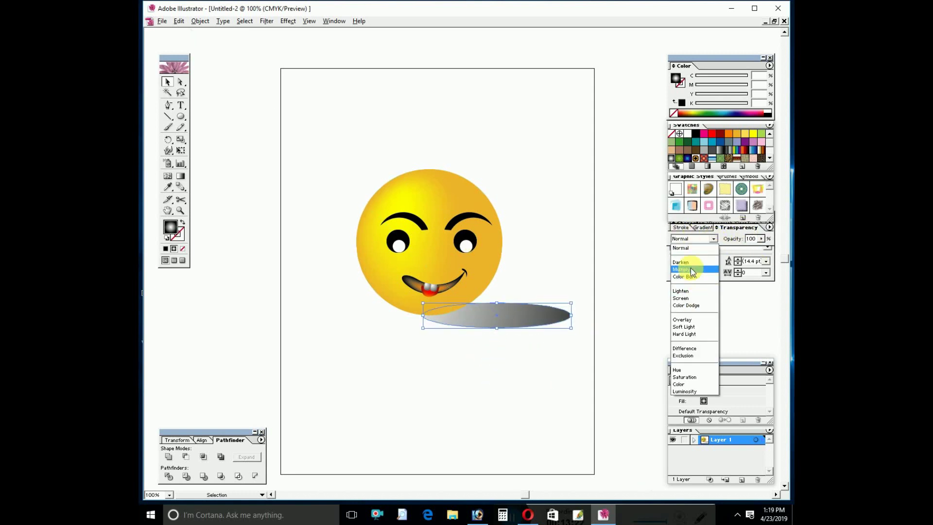
{"action": "left_click", "coordinate": [687, 326]}
{"action": "left_click", "coordinate": [711, 240]}
{"action": "left_click", "coordinate": [681, 248]}
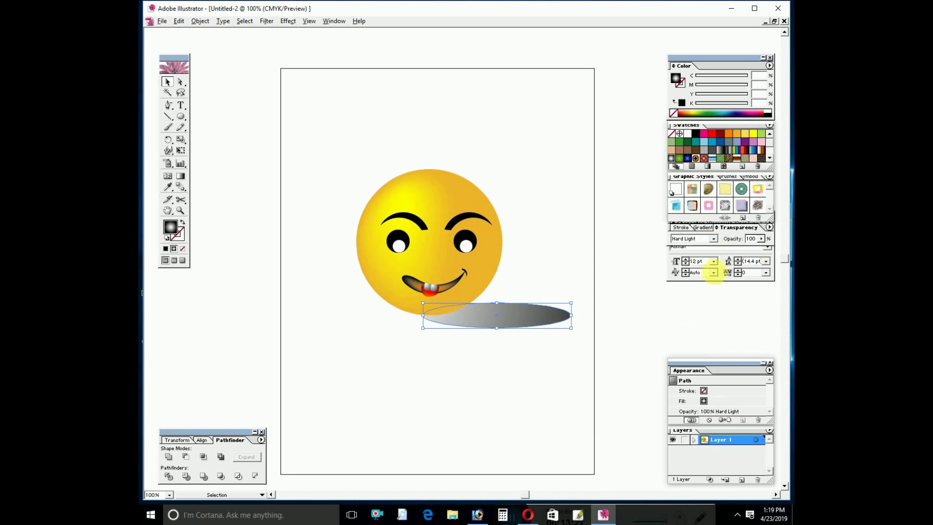
{"action": "left_click", "coordinate": [713, 238]}
{"action": "left_click", "coordinate": [681, 248]}
{"action": "left_click_drag", "start_coordinate": [761, 238], "coordinate": [729, 254]}
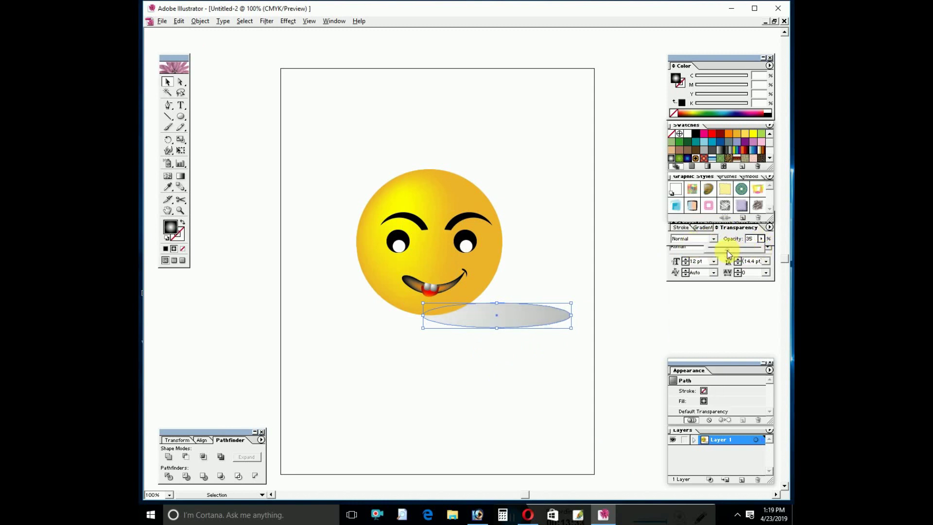
{"action": "left_click", "coordinate": [602, 321]}
{"action": "left_click_drag", "start_coordinate": [601, 321], "coordinate": [606, 289]}
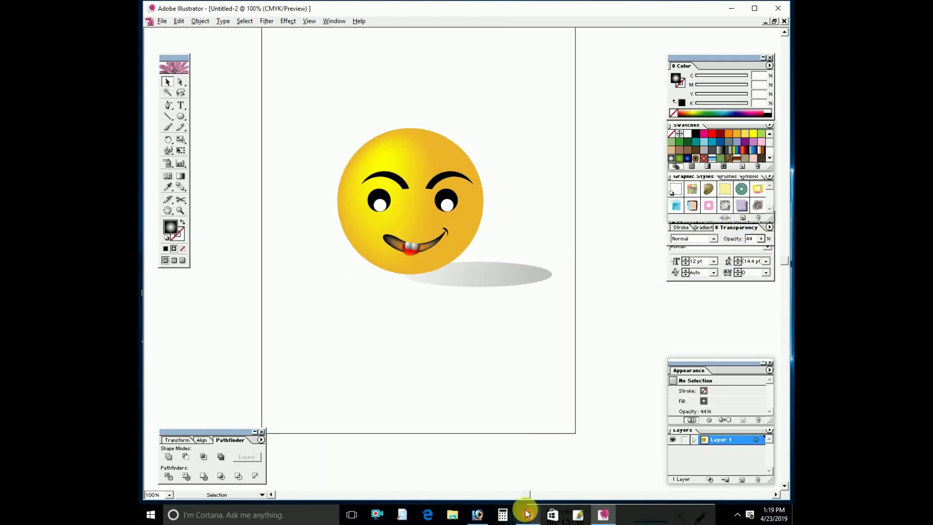